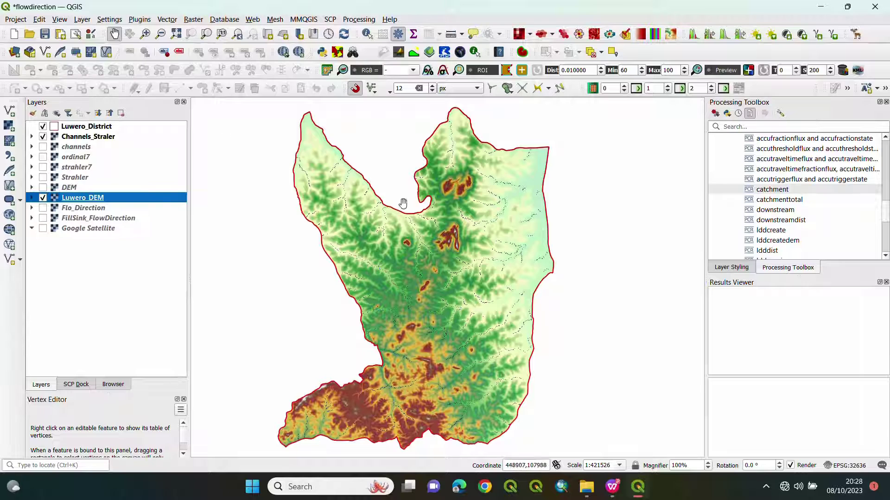
Step: Copy the EPSG:32636 coordinate 444106.75, 76211.35 of a blue channel cell beside the district's southwestern boundary
scroll(516, 181, "up", 2)
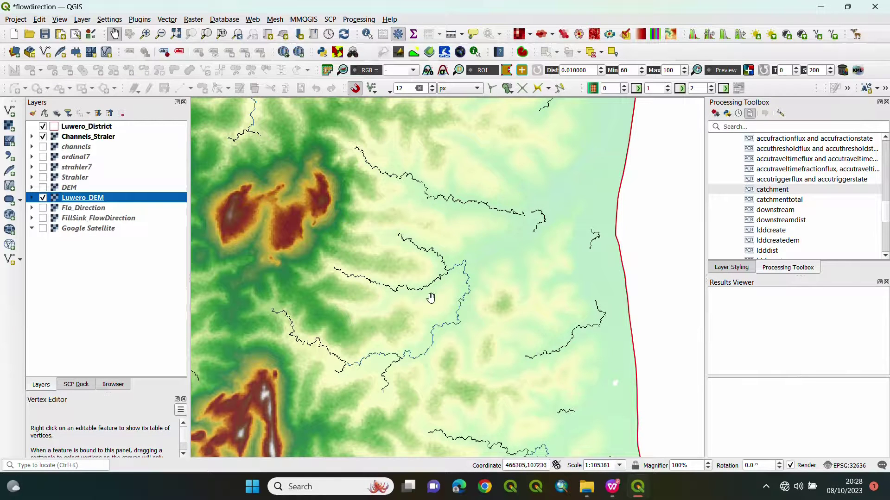
scroll(431, 302, "down", 1)
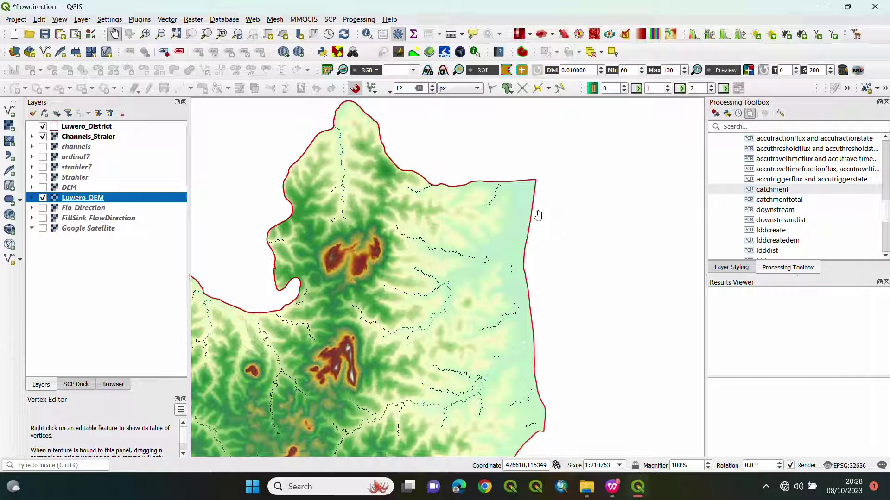
scroll(537, 215, "down", 2)
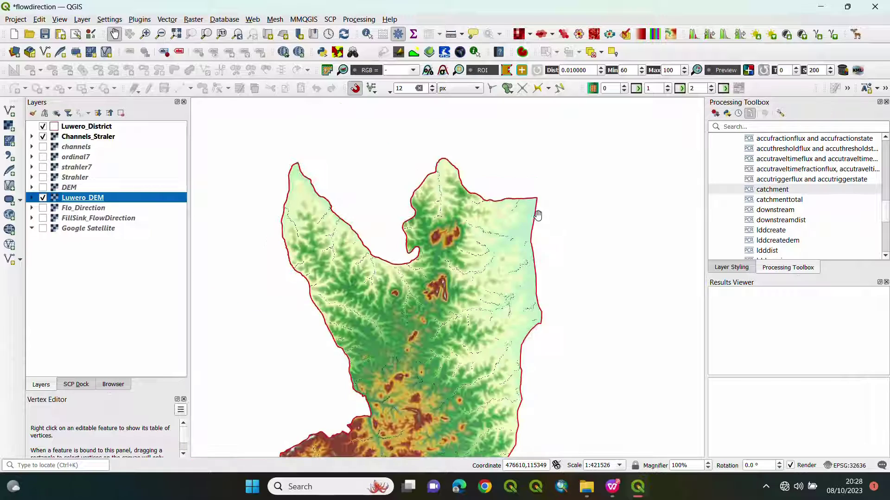
scroll(440, 326, "up", 1)
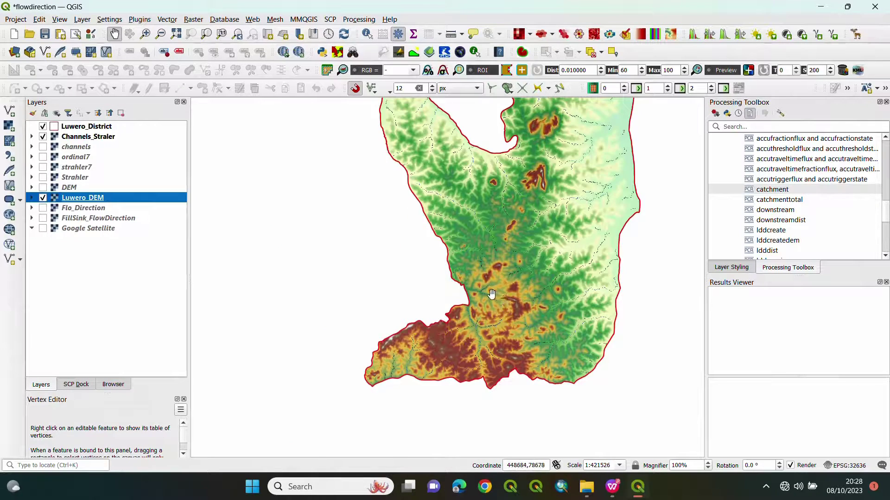
scroll(485, 300, "up", 2)
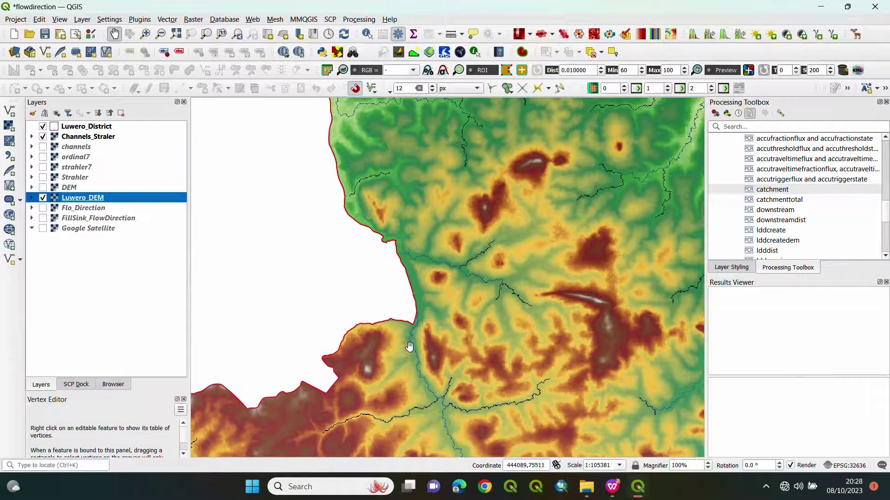
scroll(410, 347, "down", 2)
scroll(410, 345, "up", 5)
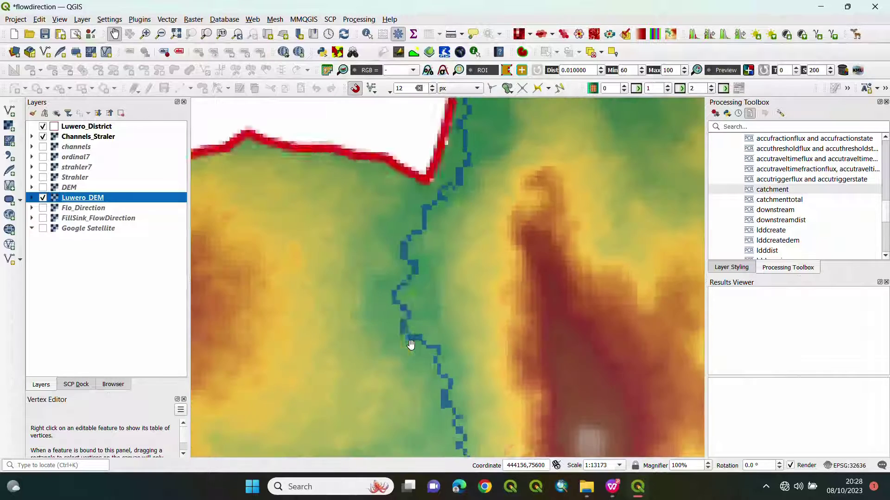
scroll(424, 224, "up", 1)
scroll(383, 267, "up", 1)
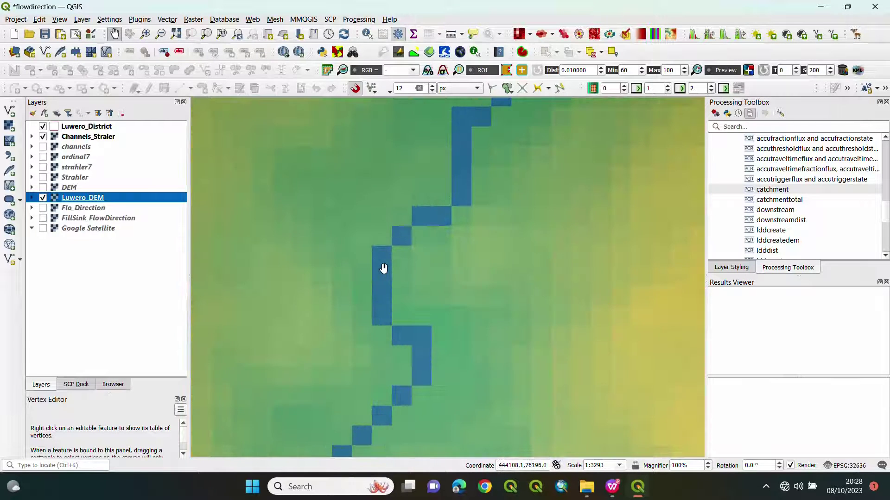
right_click(383, 261)
mouse_move(396, 265)
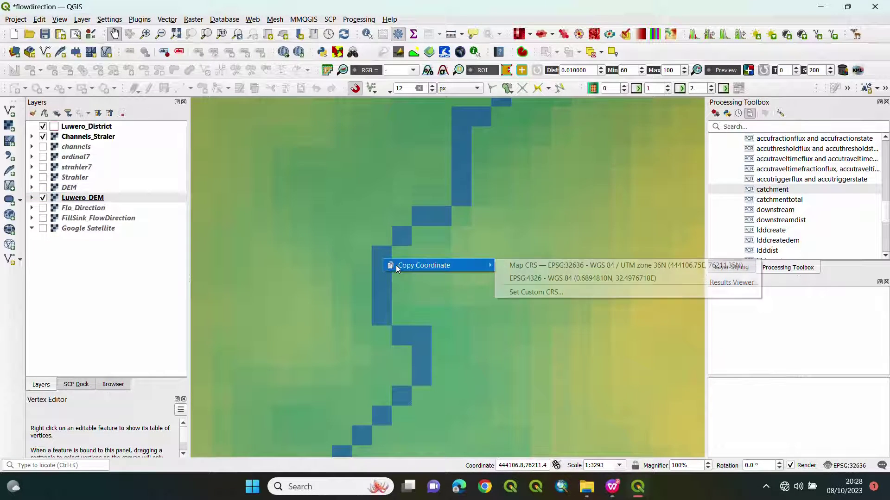
left_click(525, 271)
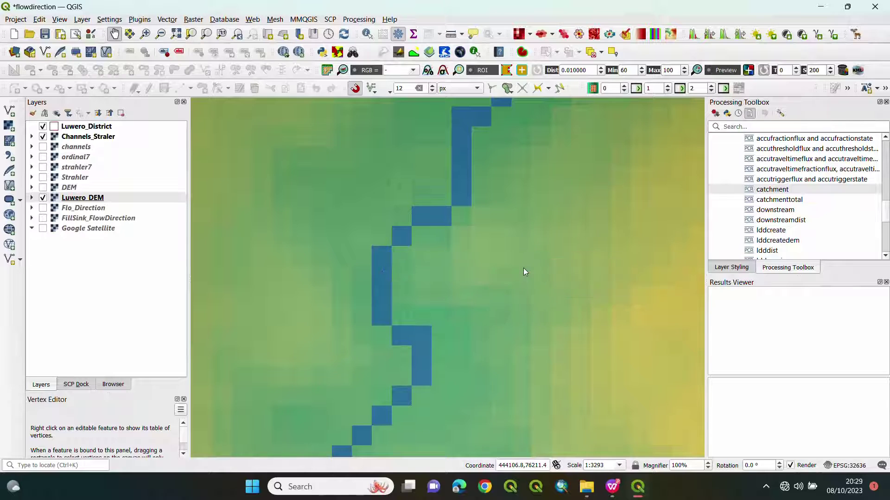
Step: Search Windows for notepad and switch to the Notepad app
left_click(294, 485)
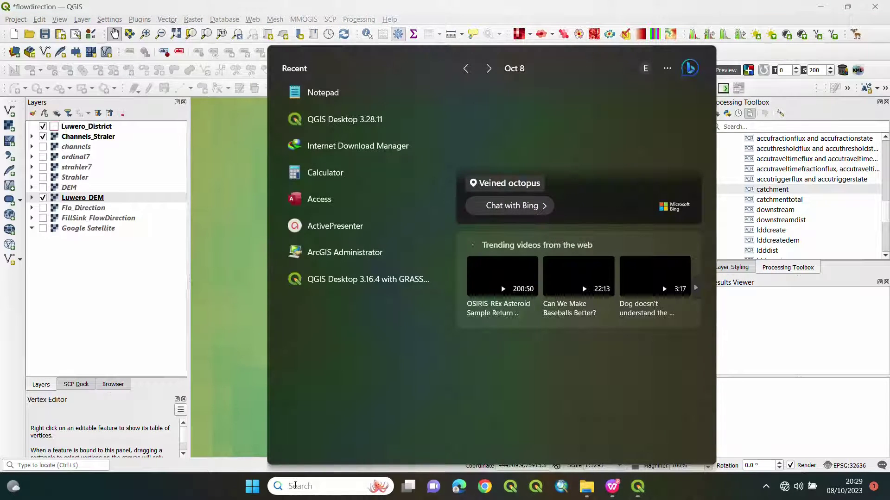
type("not")
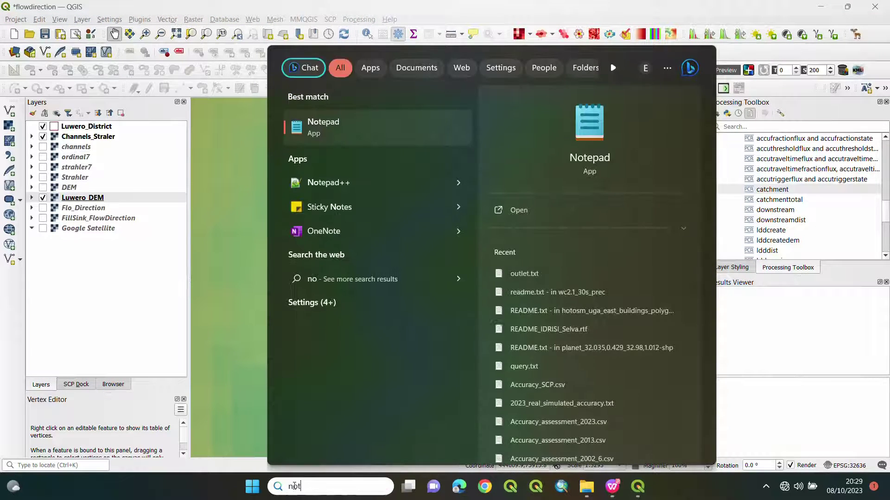
type("epad")
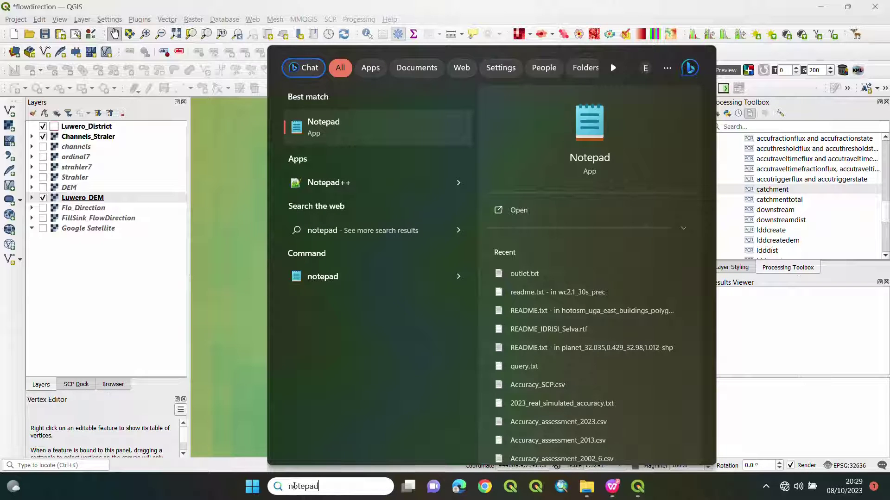
left_click(393, 124)
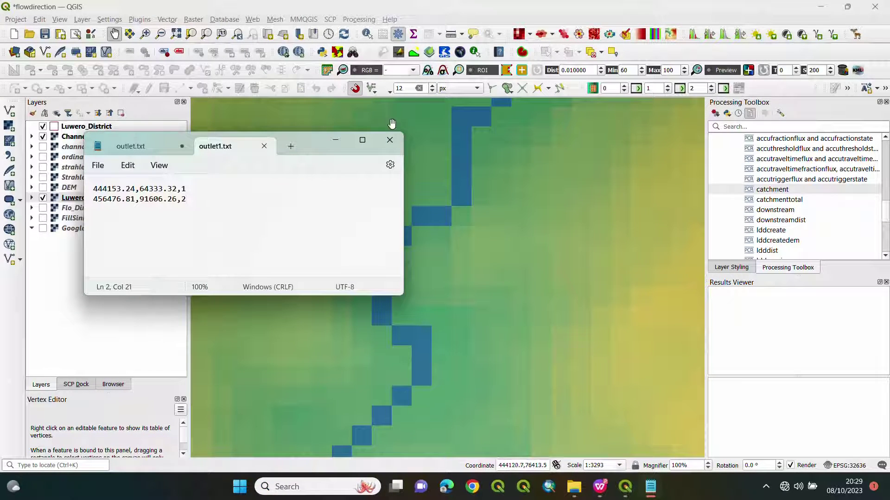
Step: Create a new text document, paste the copied coordinate and append ", 1", ending with a line break
left_click(97, 165)
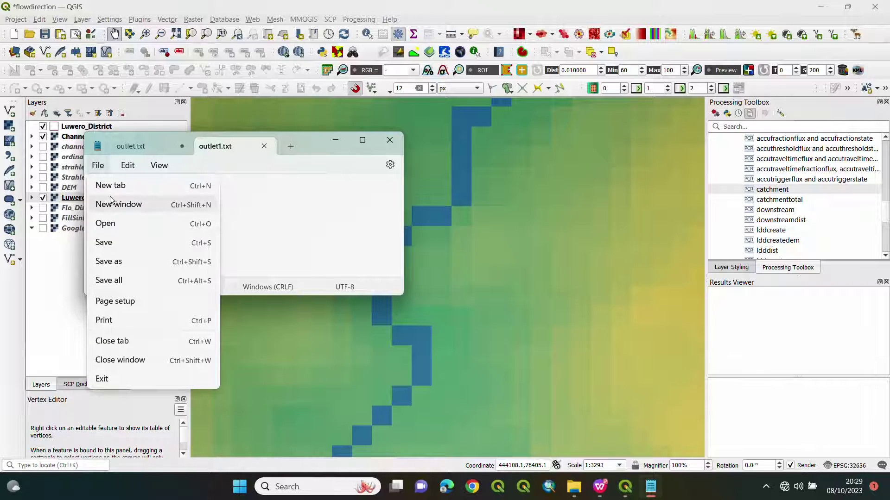
left_click(115, 190)
right_click(115, 190)
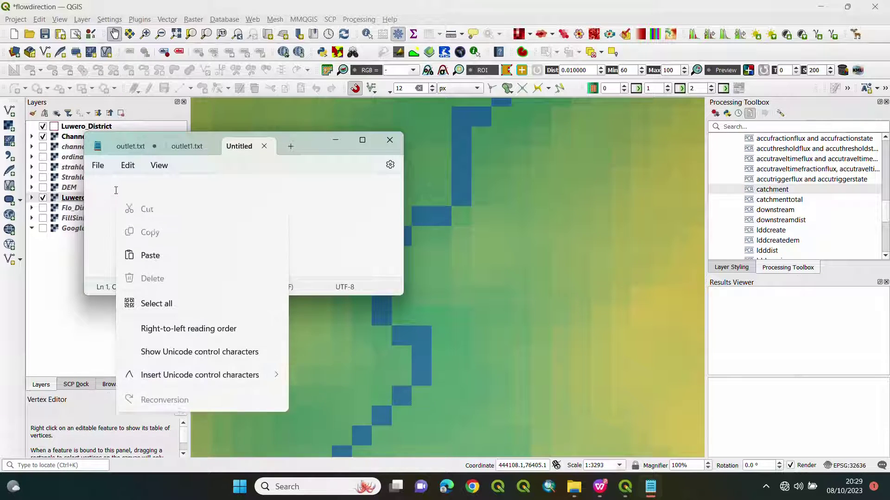
left_click(150, 276)
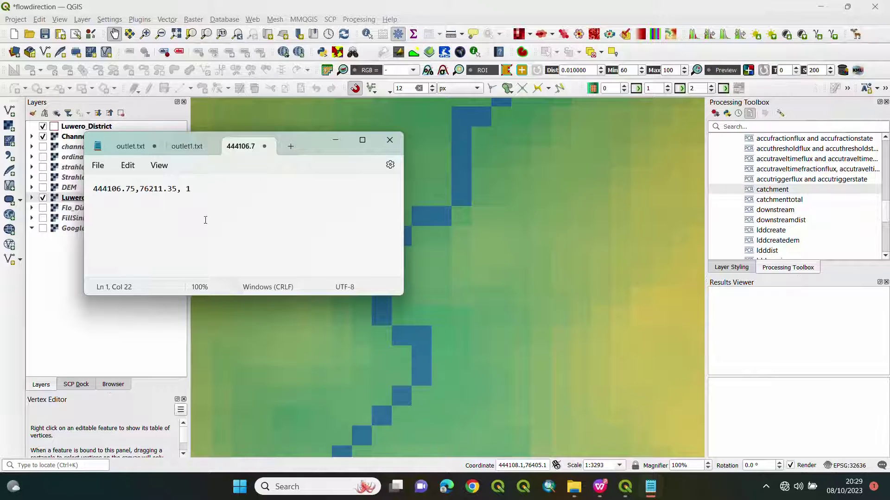
key("Return")
Step: Switch back to QGIS and copy the EPSG:32636 coordinate 474219.84, 102197.19 of a pale channel cell near the district's eastern boundary
left_click(334, 142)
scroll(367, 309, "down", 6)
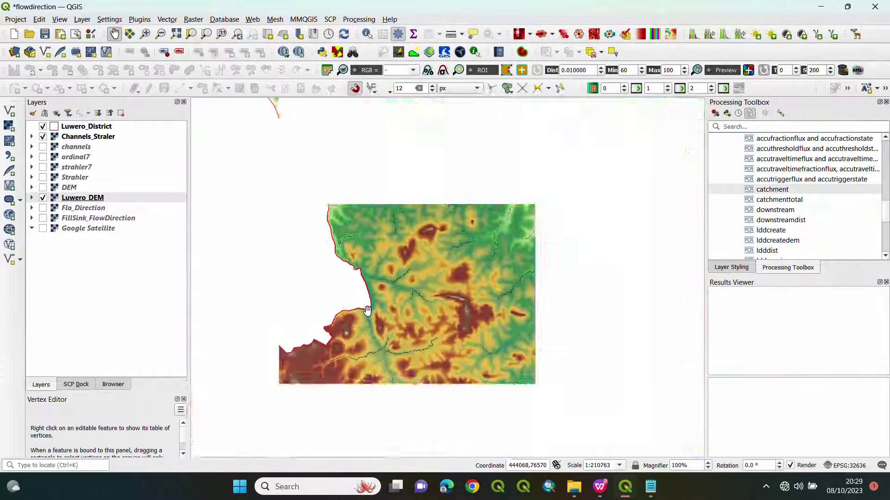
scroll(367, 310, "down", 1)
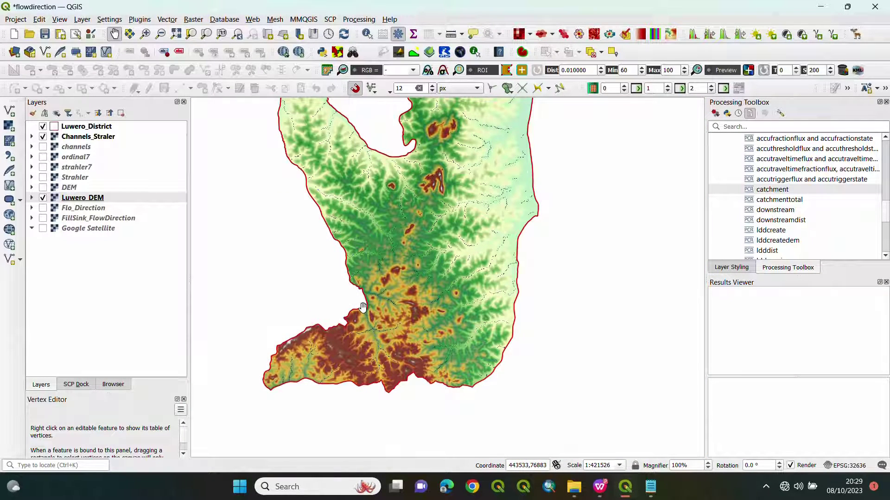
scroll(512, 166, "up", 1)
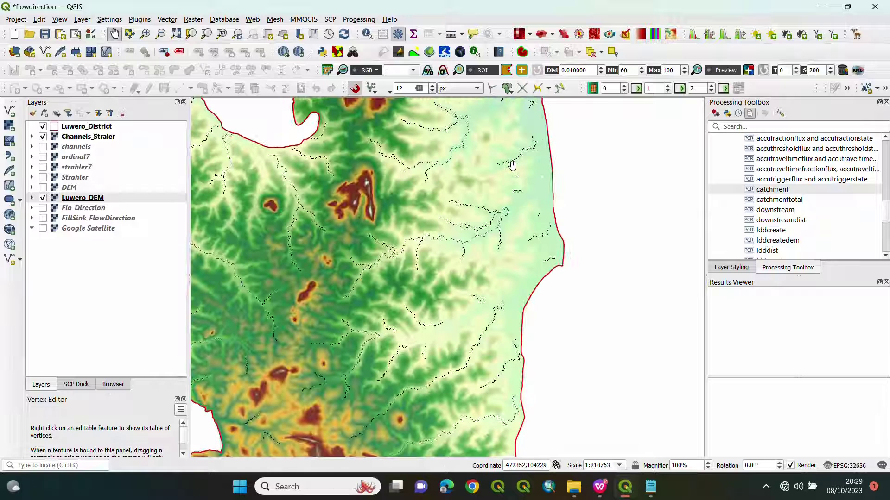
scroll(533, 186, "up", 2)
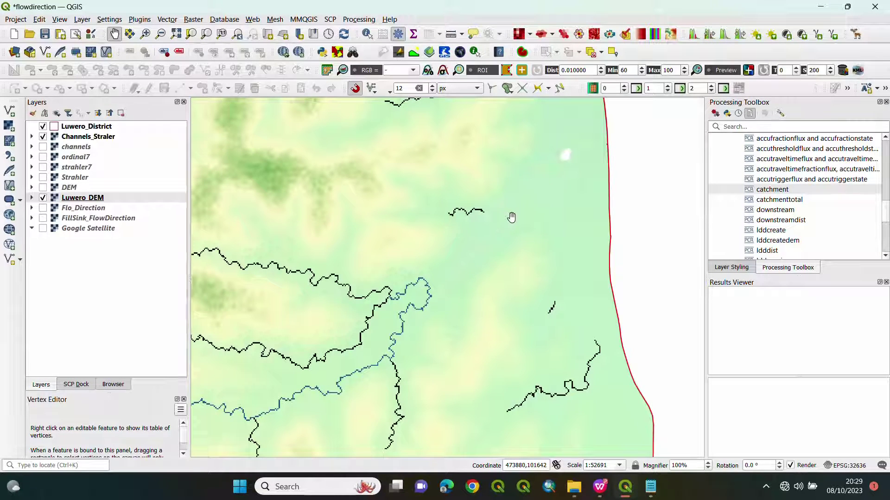
scroll(481, 272, "down", 2)
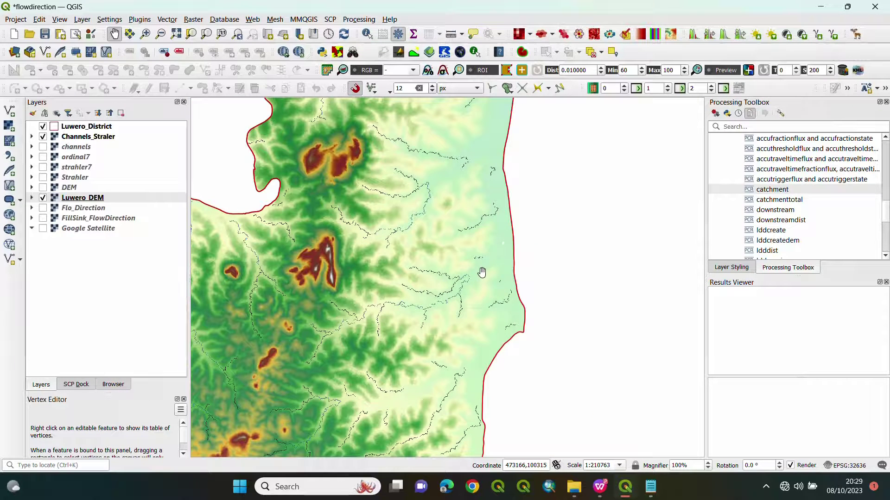
scroll(482, 272, "up", 3)
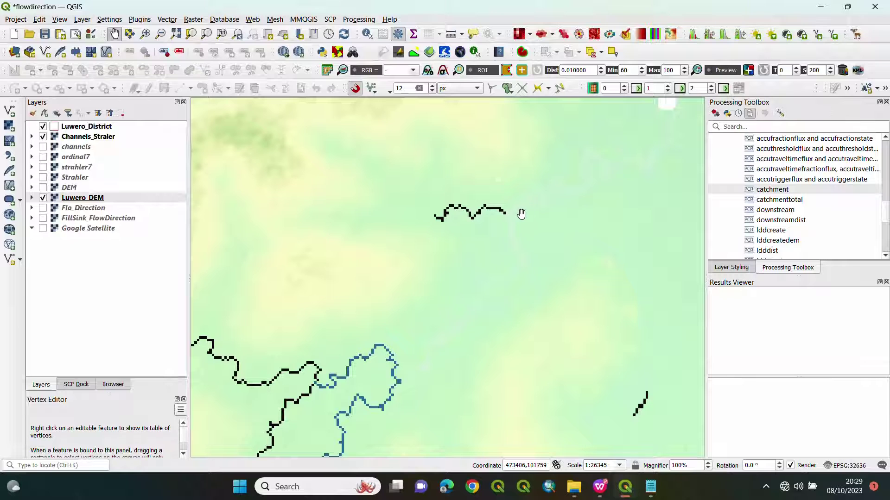
scroll(584, 166, "up", 3)
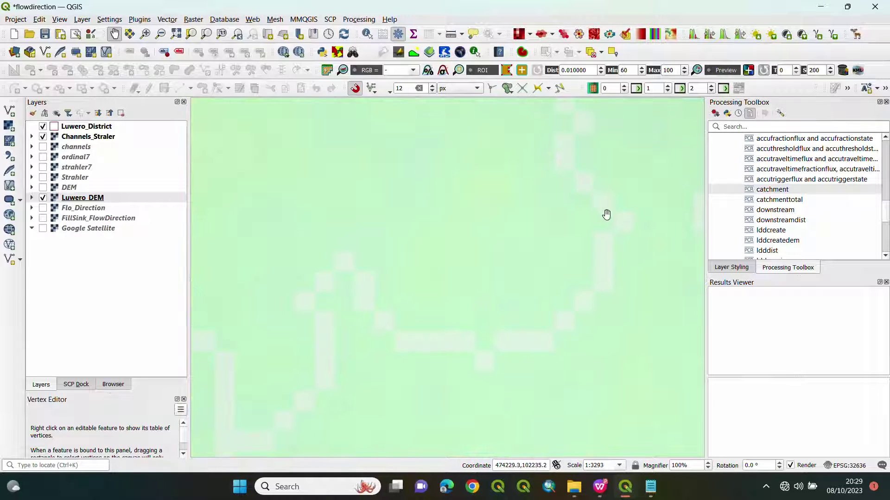
scroll(583, 253, "up", 2)
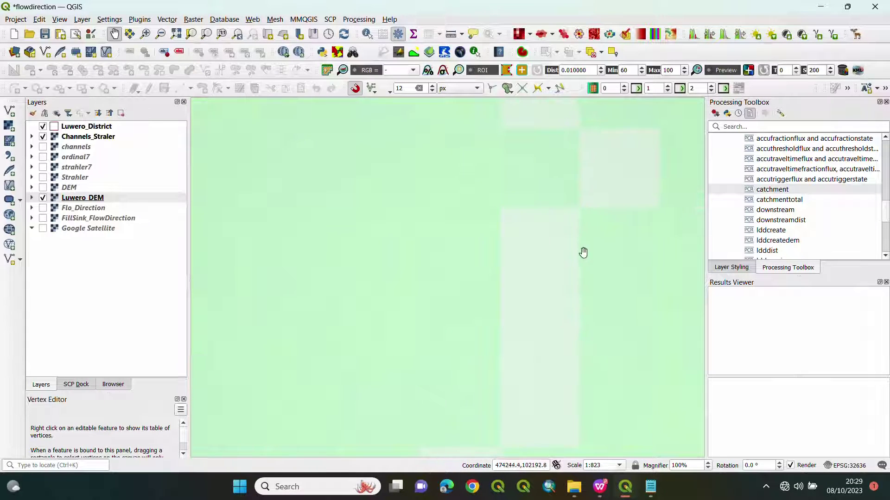
right_click(527, 243)
mouse_move(539, 250)
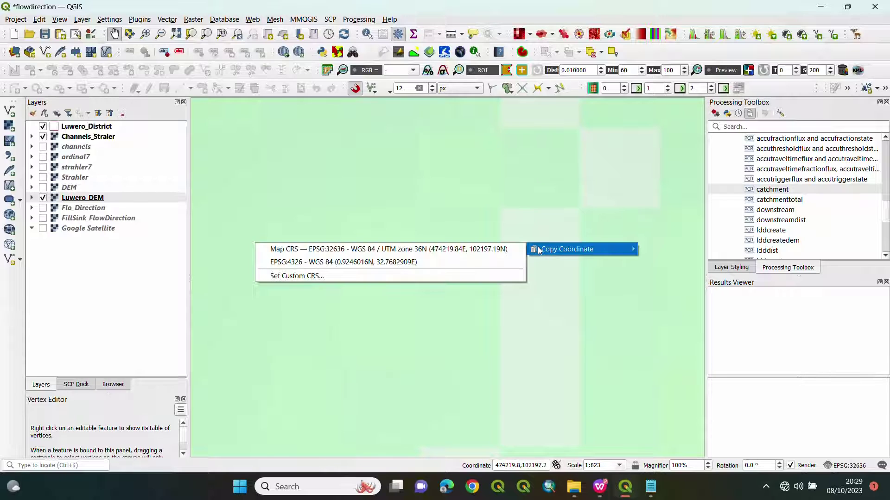
left_click(512, 251)
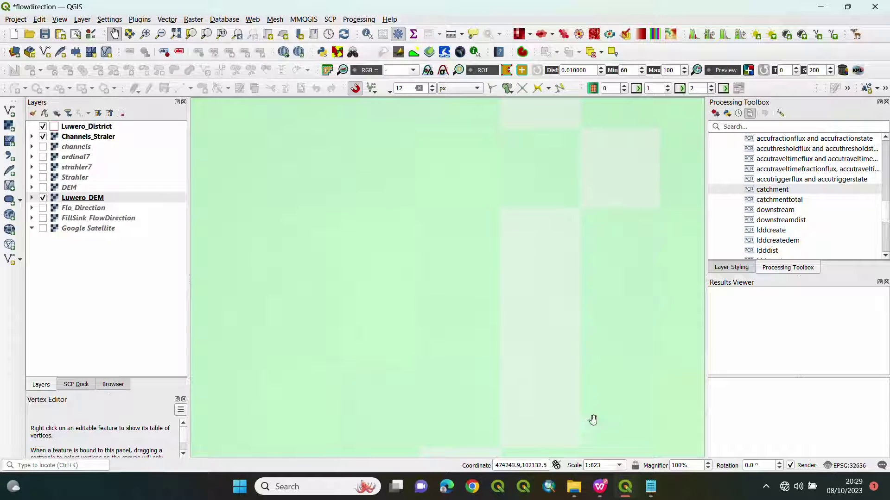
Step: Back in Notepad, paste the copied coordinate on the second line, append ",2", and remove the space before 1 in the first line
mouse_move(650, 485)
left_click(650, 431)
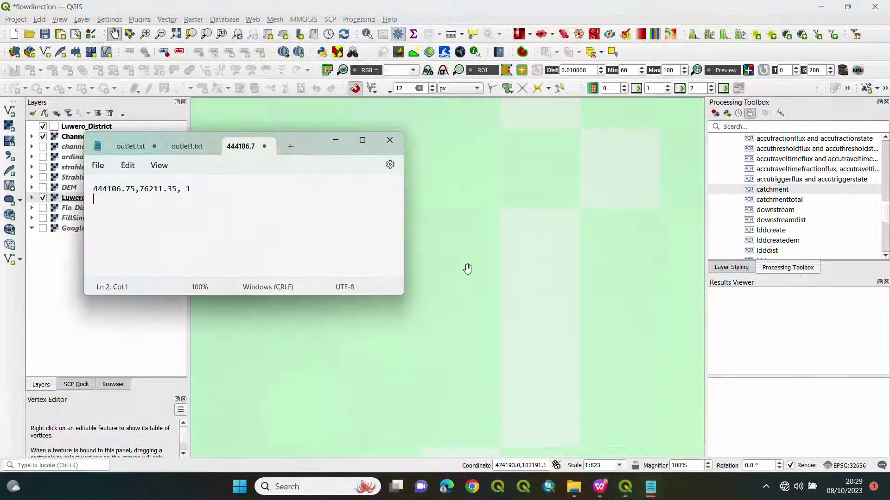
right_click(94, 205)
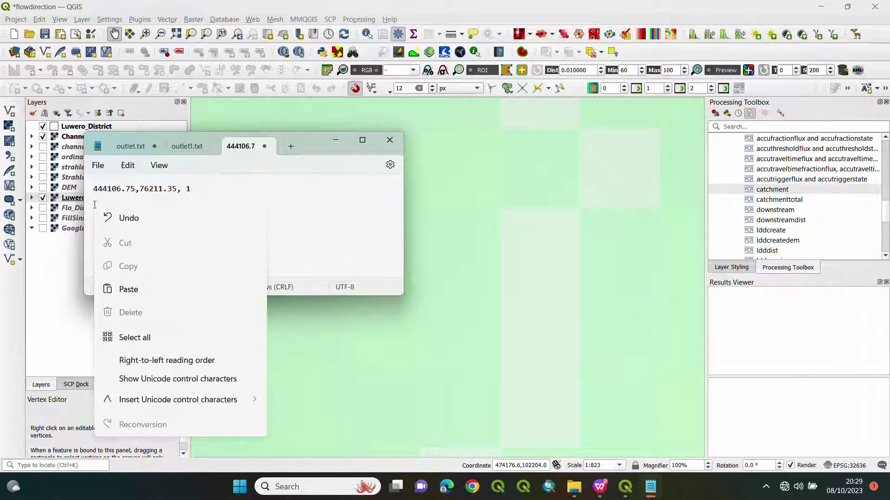
left_click(125, 287)
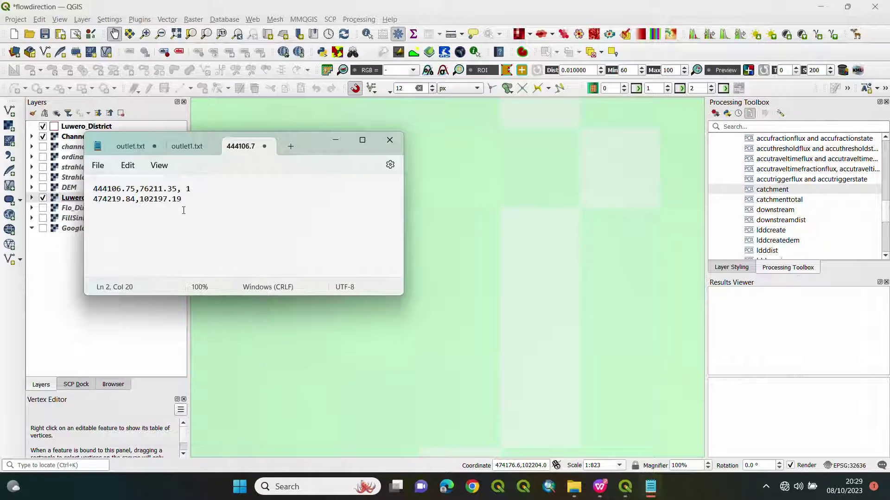
type(",2")
left_click(187, 190)
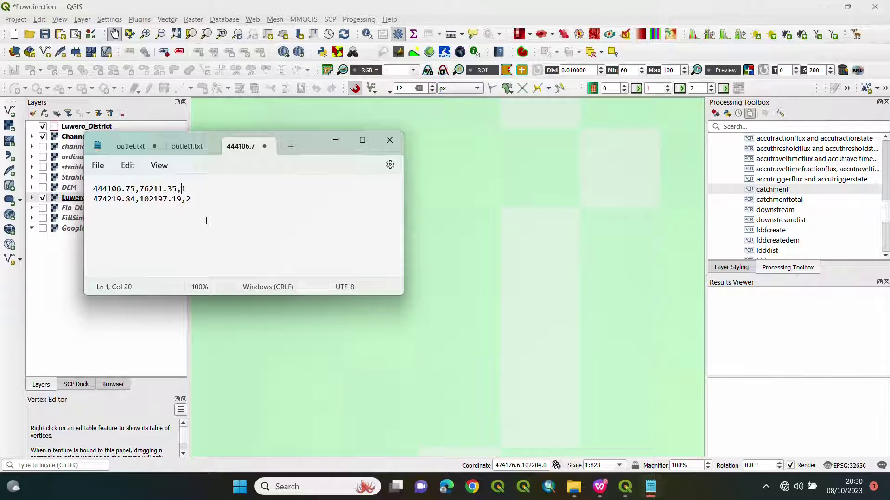
Step: Save the coordinate document as a text file named outlets in the Flow_direction folder and close Notepad
left_click(99, 167)
left_click(107, 242)
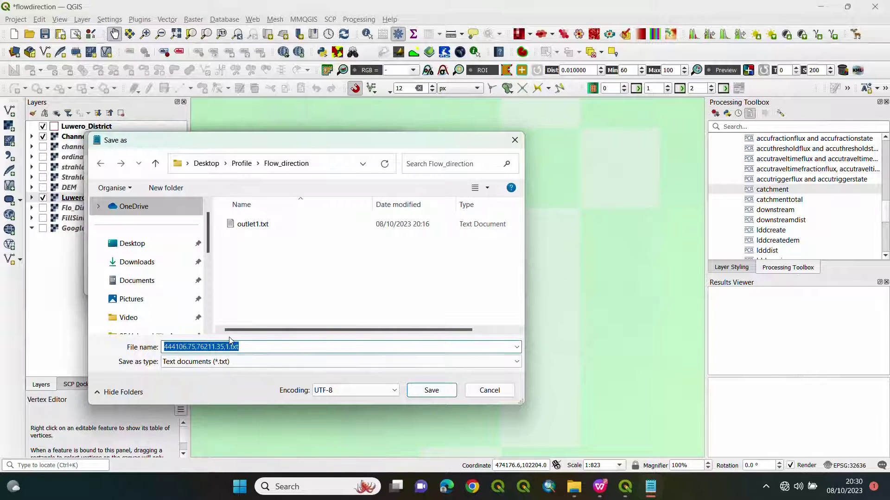
left_click(245, 226)
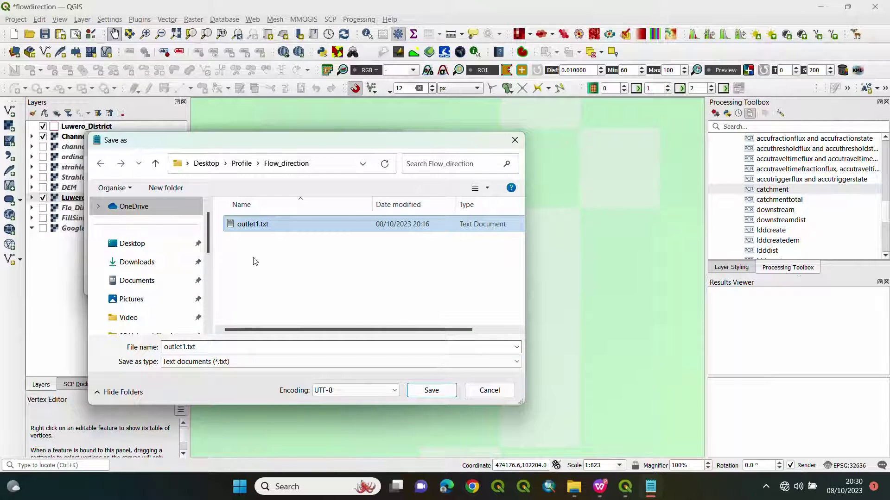
left_click(218, 349)
left_click(218, 348)
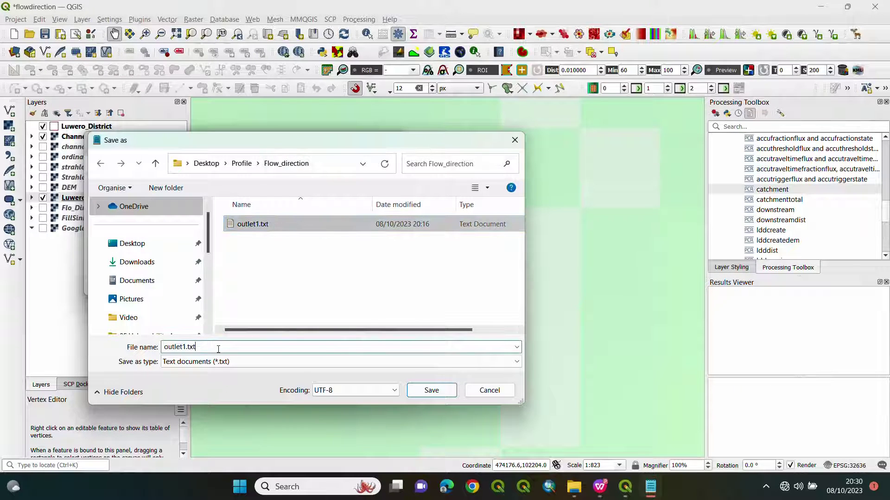
key("BackSpace")
key("BackSpace")
key("BackSpace")
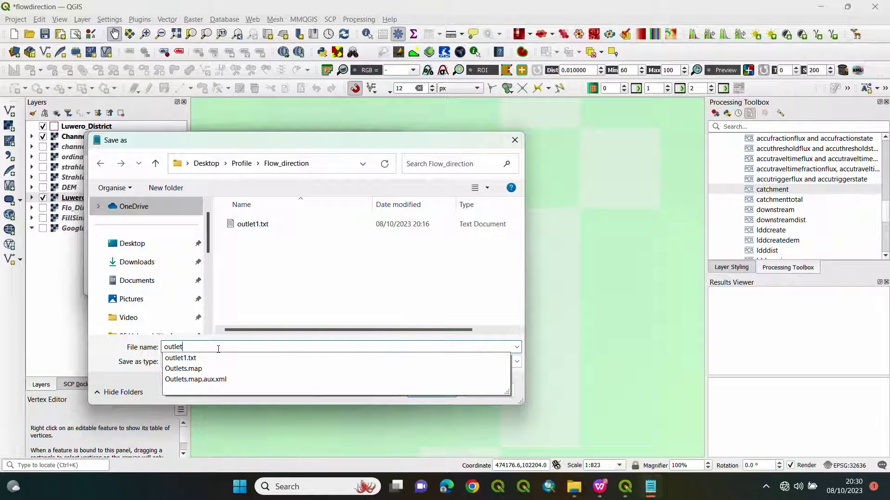
type("s")
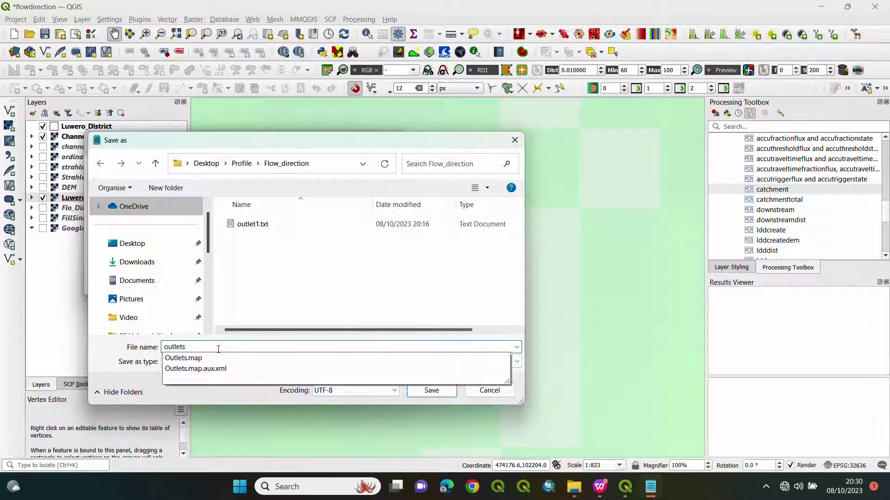
left_click(217, 347)
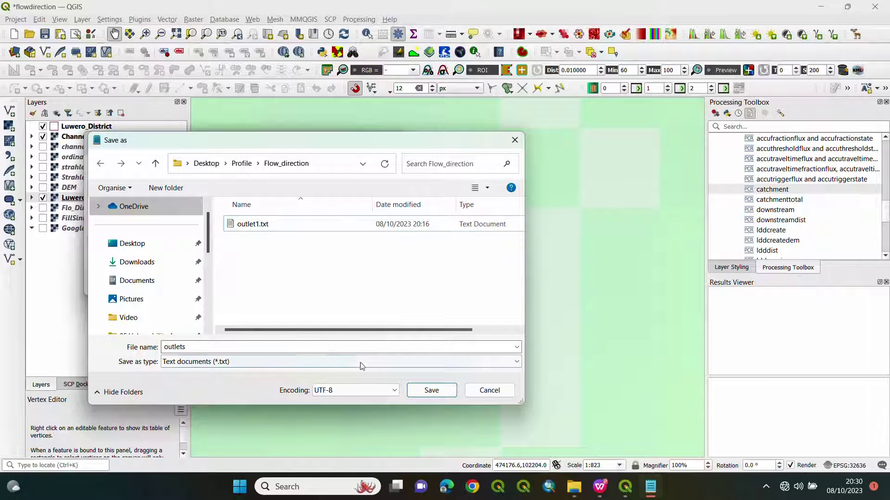
left_click(431, 390)
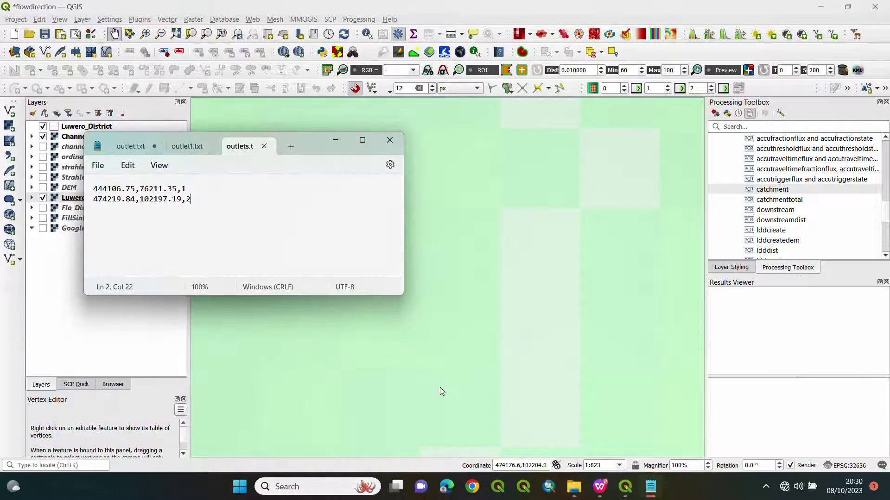
left_click(389, 139)
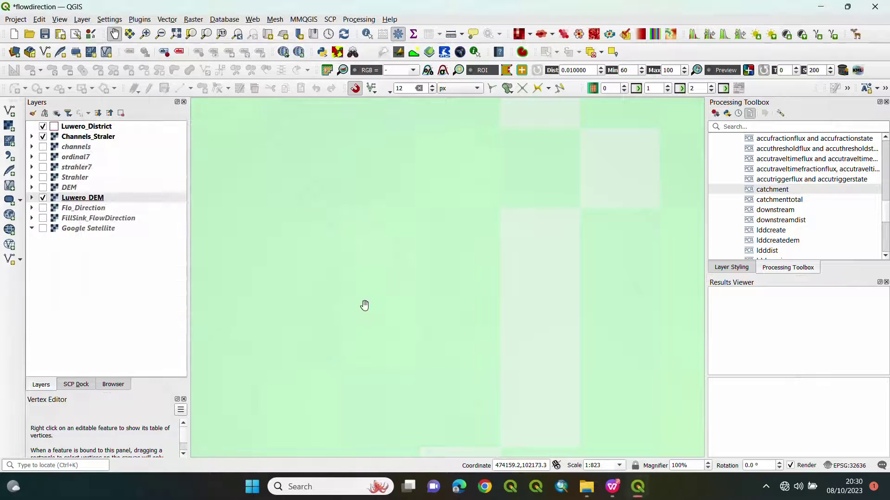
Step: Open PCRaster's Column file to PCRaster Map tool and load outlets.txt from the Flow_direction folder as the input column table
scroll(365, 305, "down", 9)
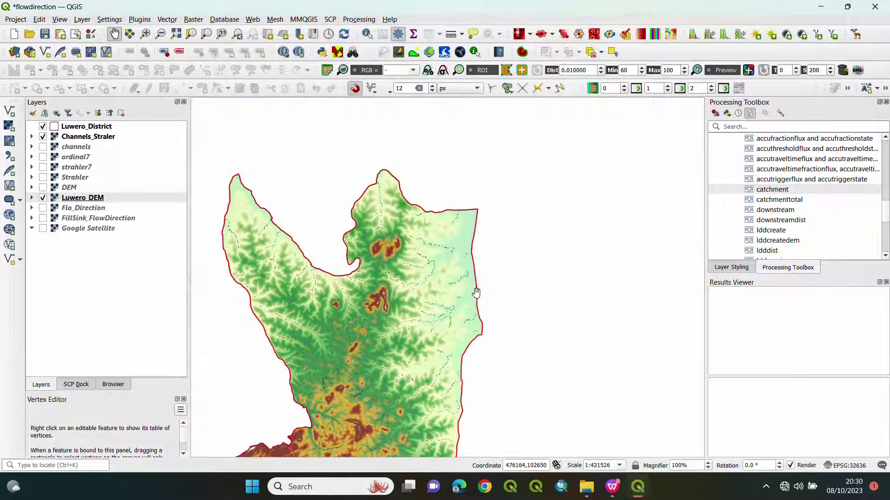
left_click_drag(425, 355, 514, 290)
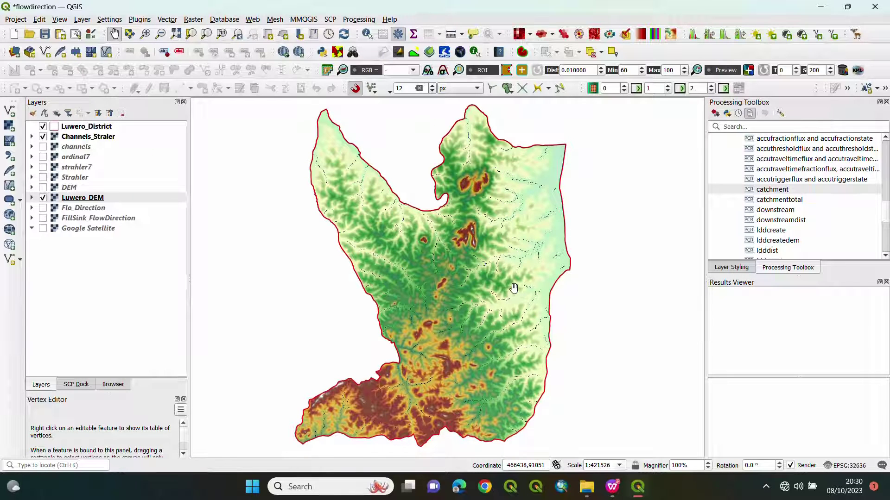
scroll(786, 202, "up", 1)
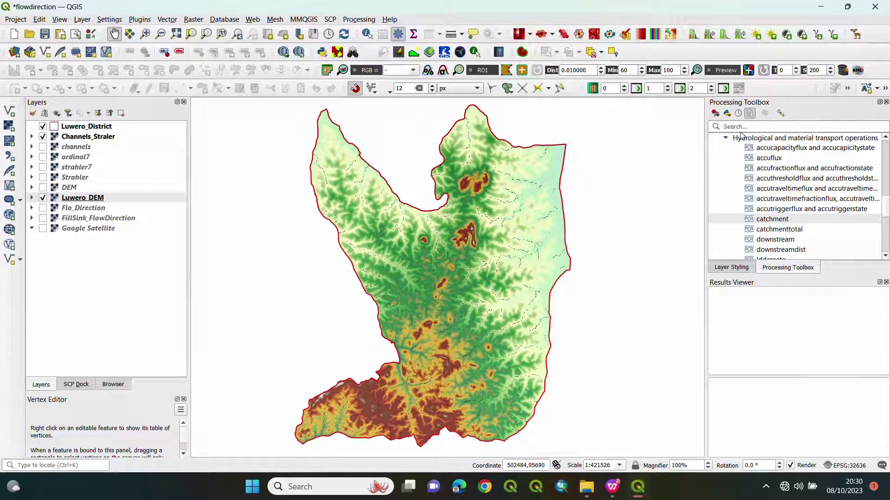
left_click(723, 138)
scroll(750, 203, "up", 2)
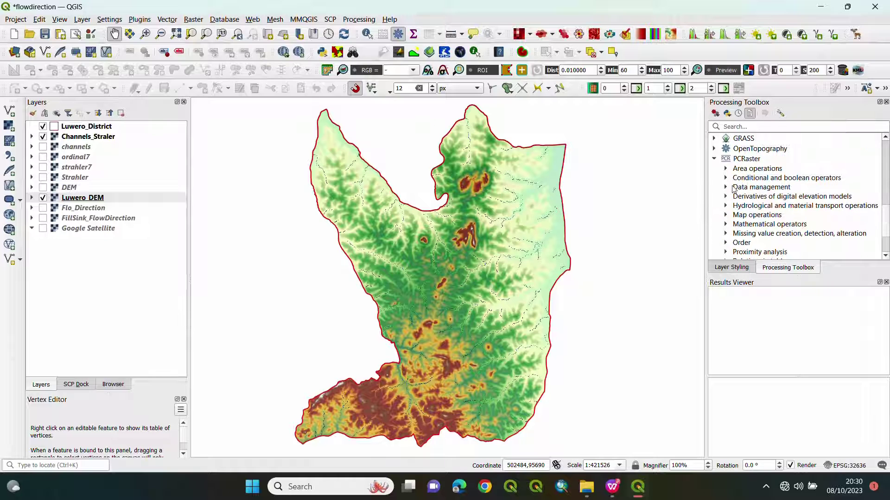
left_click(726, 187)
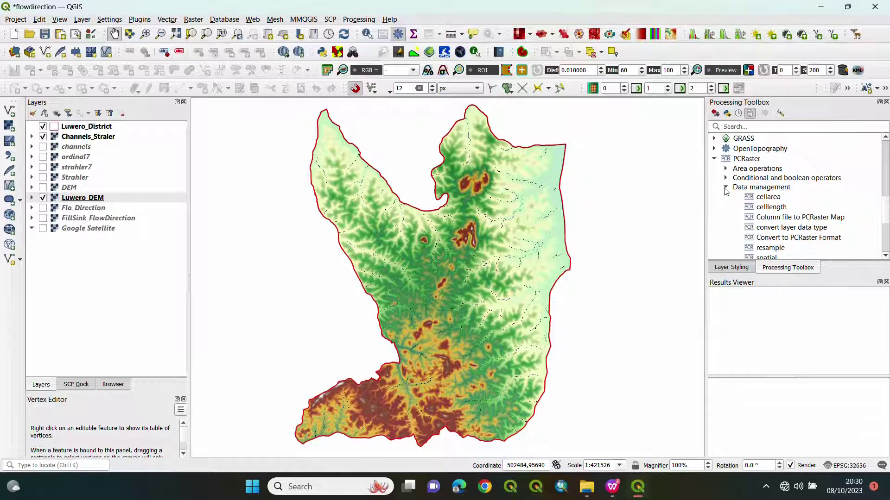
double_click(790, 218)
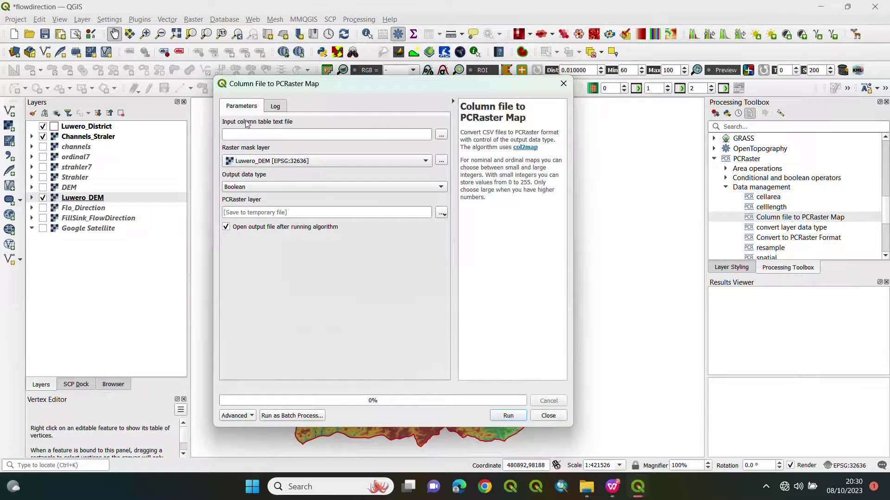
left_click(441, 135)
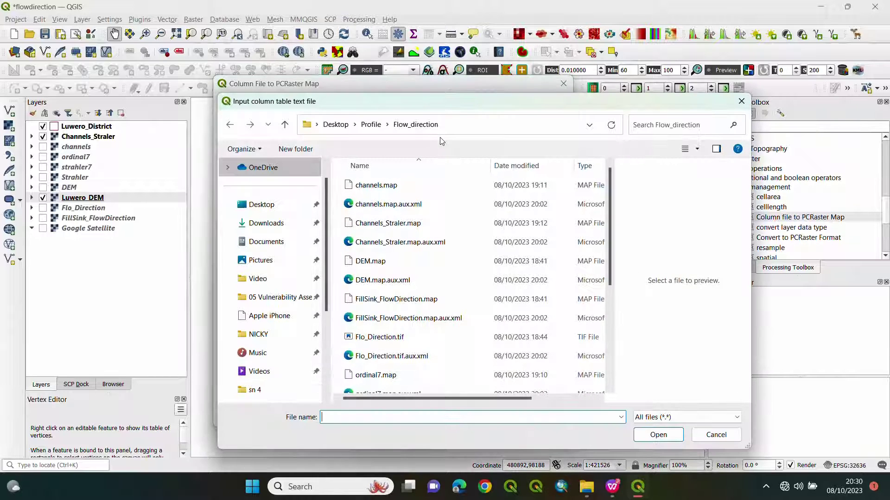
scroll(402, 283, "down", 3)
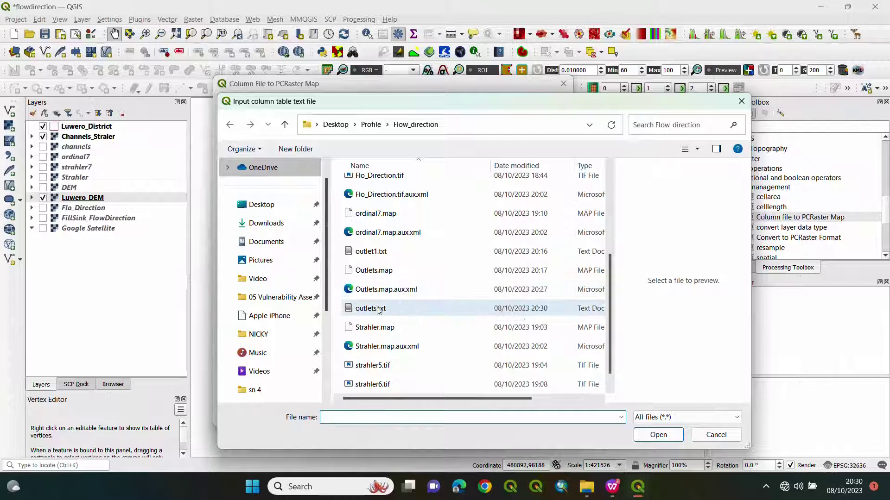
left_click(405, 309)
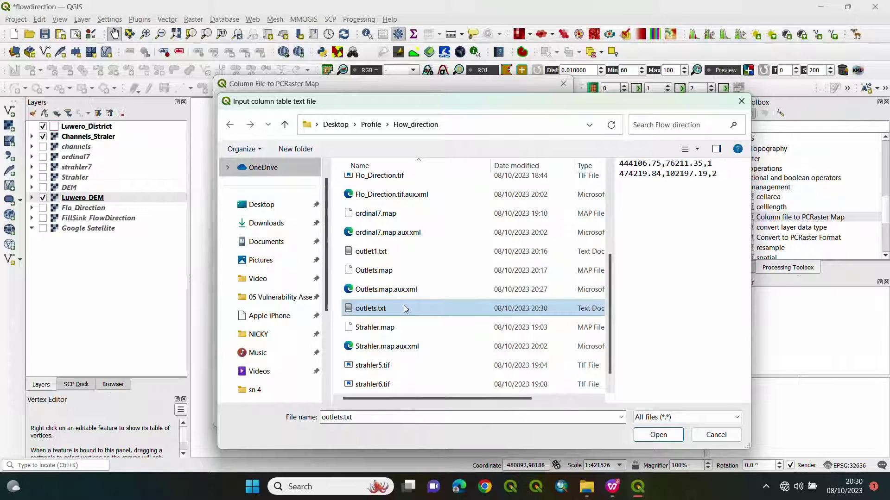
left_click(642, 438)
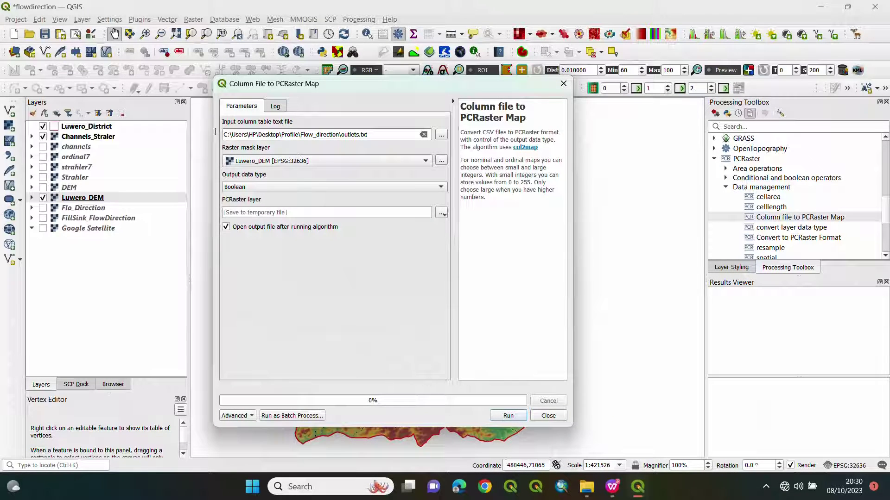
Step: Set the raster mask layer to FillSink_FlowDirection and the output data type to Nominal (small)
left_click(276, 162)
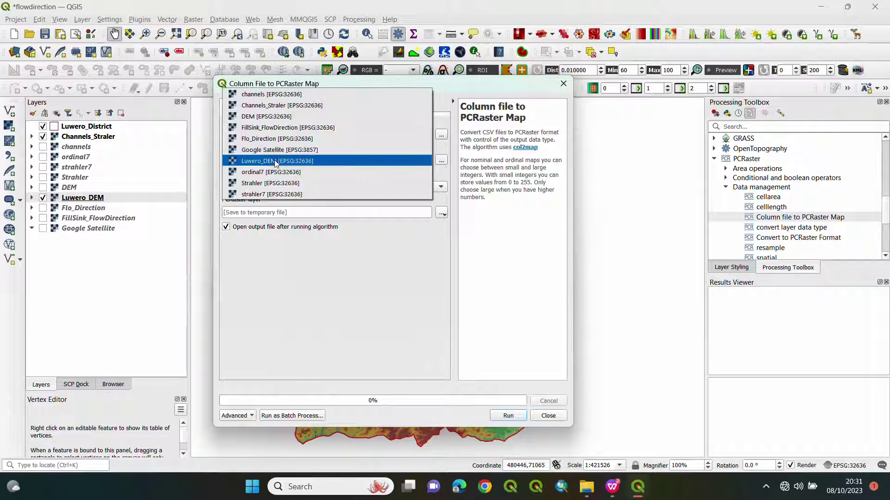
left_click(283, 128)
left_click(264, 186)
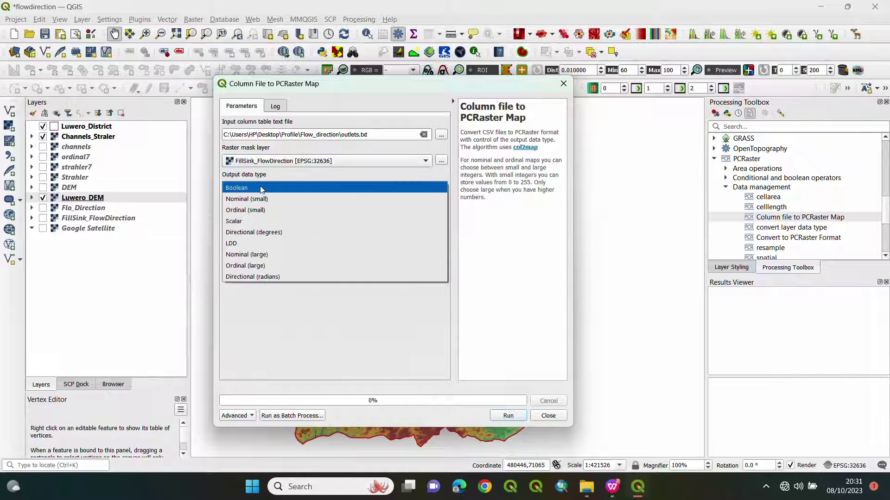
left_click(256, 199)
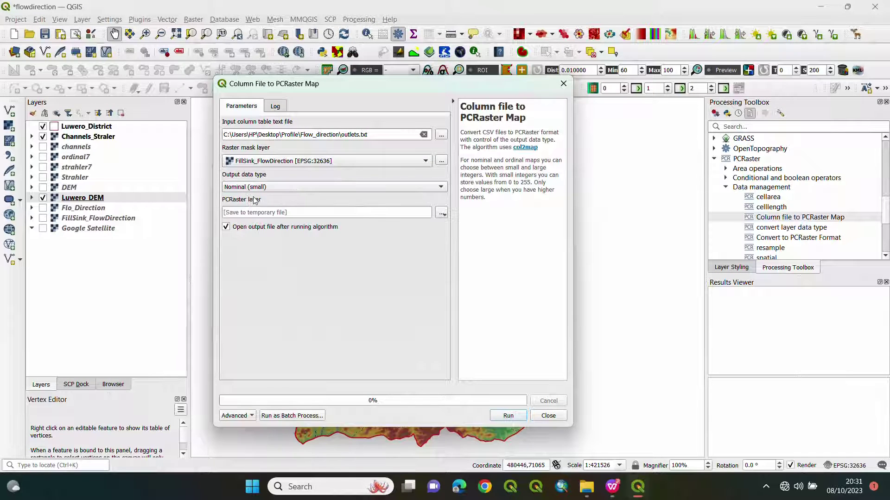
Step: Set the output PCRaster layer to Outlets2.map in the Flow_direction folder, run the conversion and close the tool
left_click(441, 212)
left_click(448, 237)
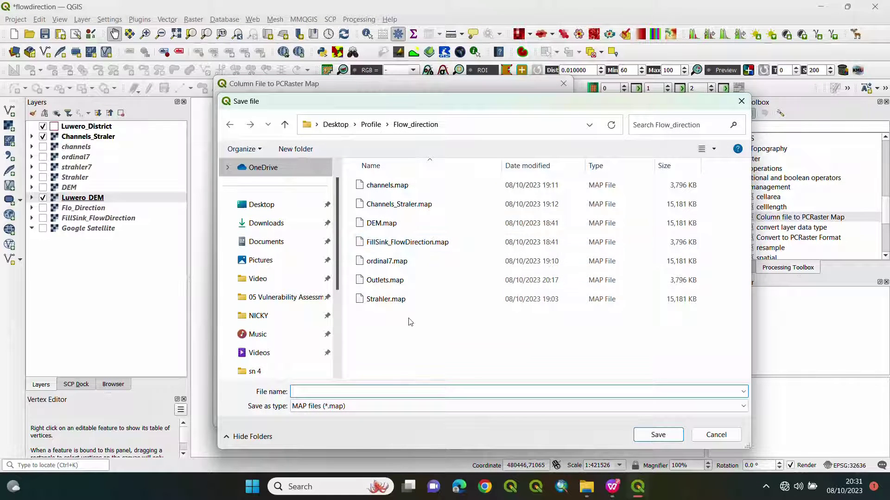
type("O")
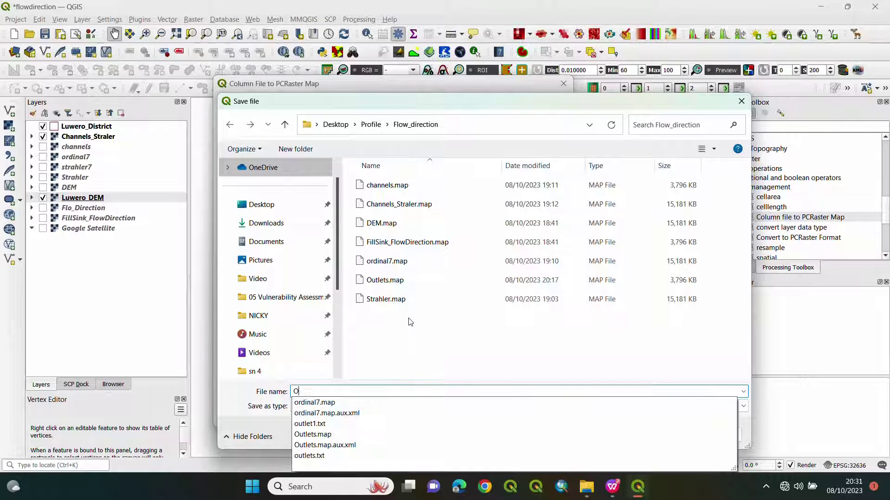
type("utle")
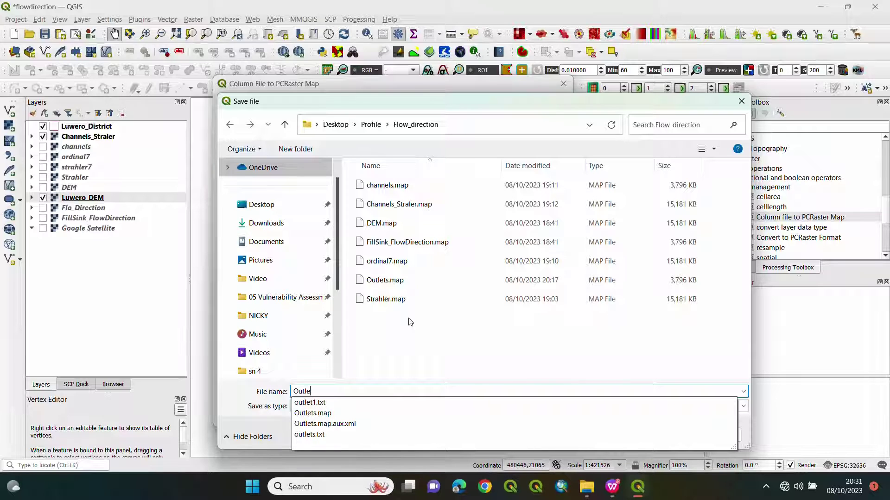
type("ts")
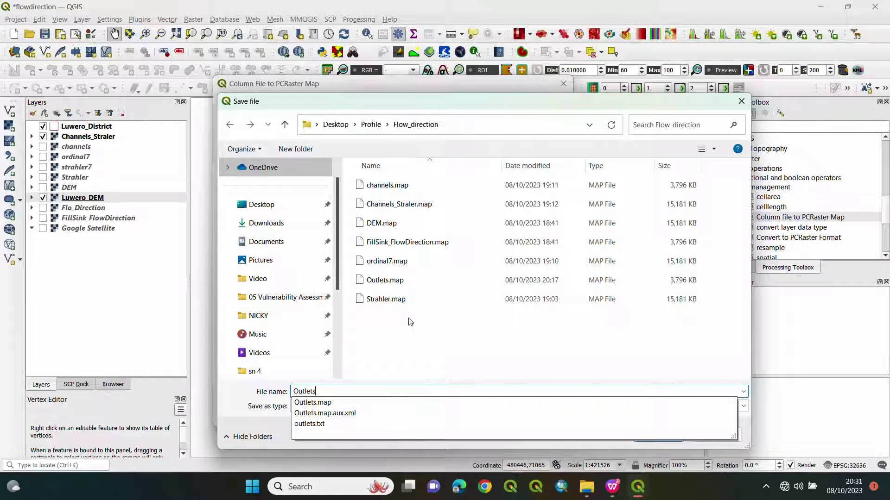
type("2")
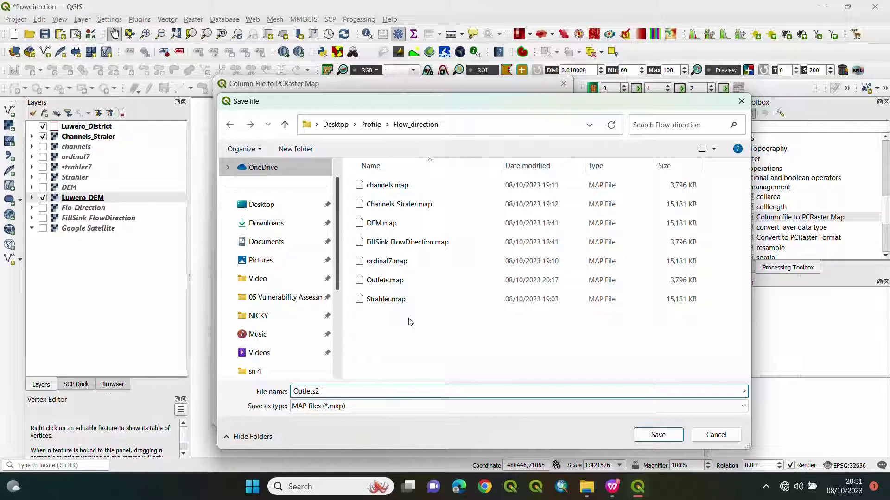
left_click(643, 436)
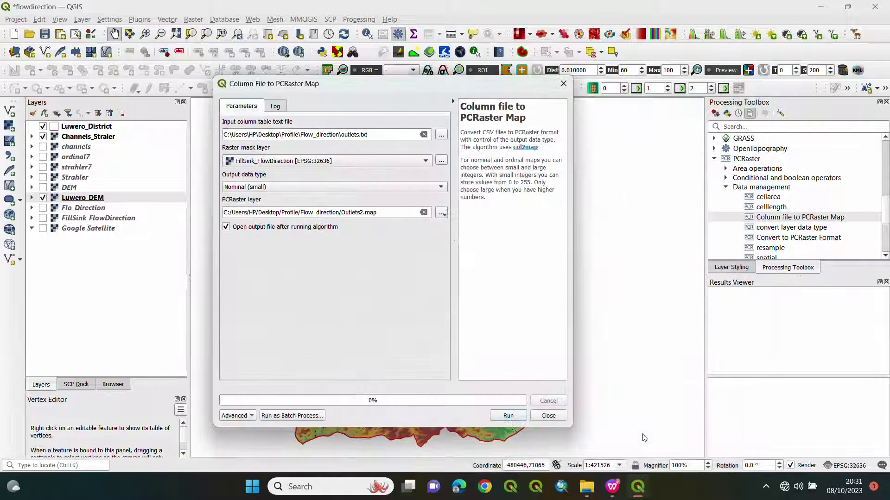
left_click(505, 416)
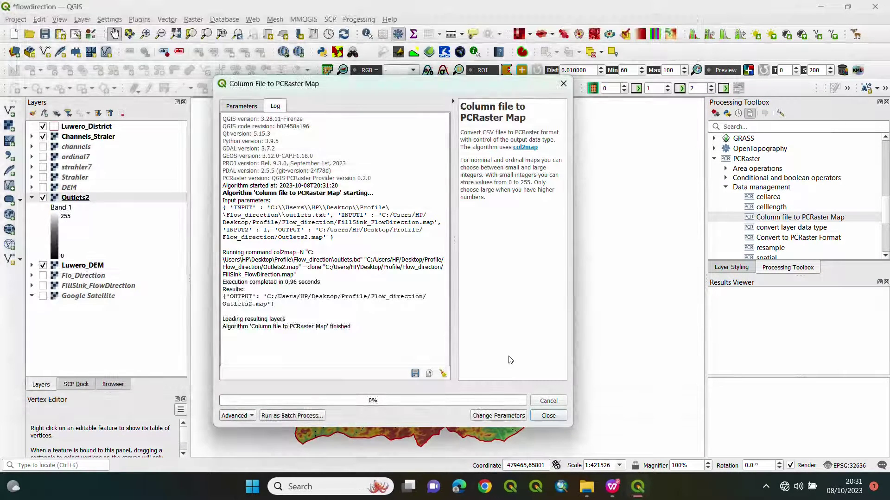
left_click(537, 417)
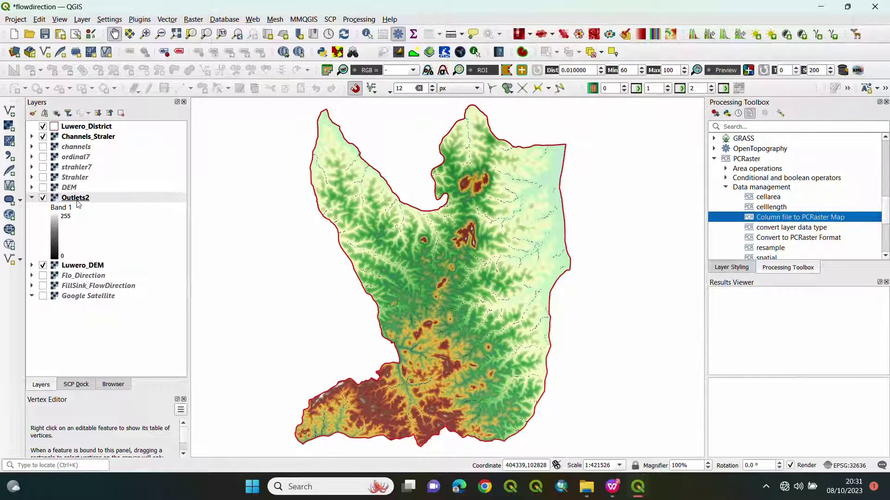
Step: Move the Outlets2 layer directly below Luwero_District and classify its symbology as Paletted/Unique values
left_click_drag(76, 205, 97, 140)
right_click(75, 138)
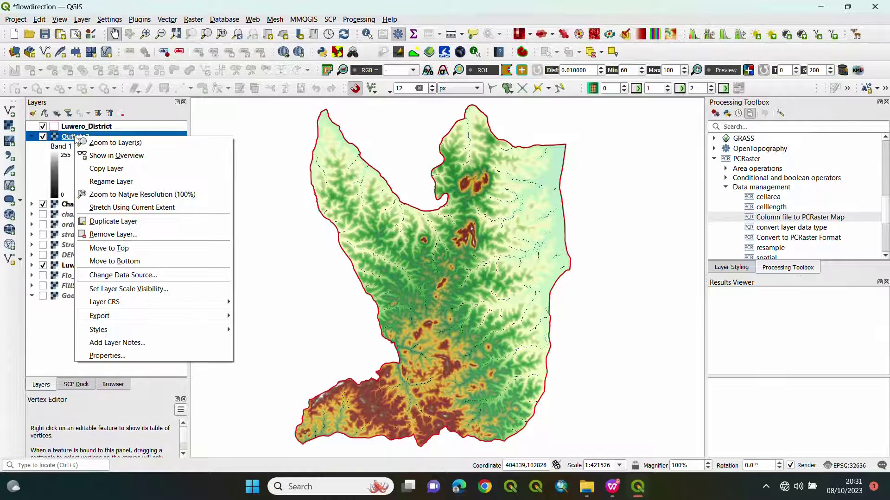
left_click(101, 356)
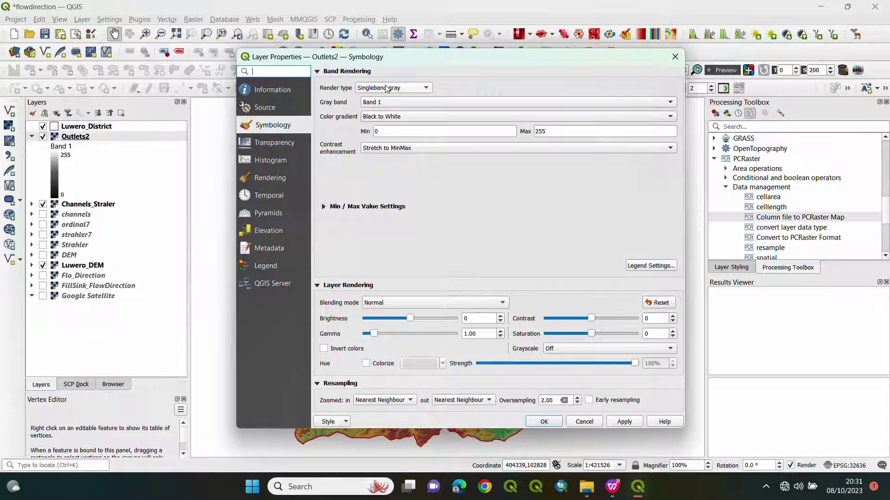
left_click(388, 88)
left_click(388, 78)
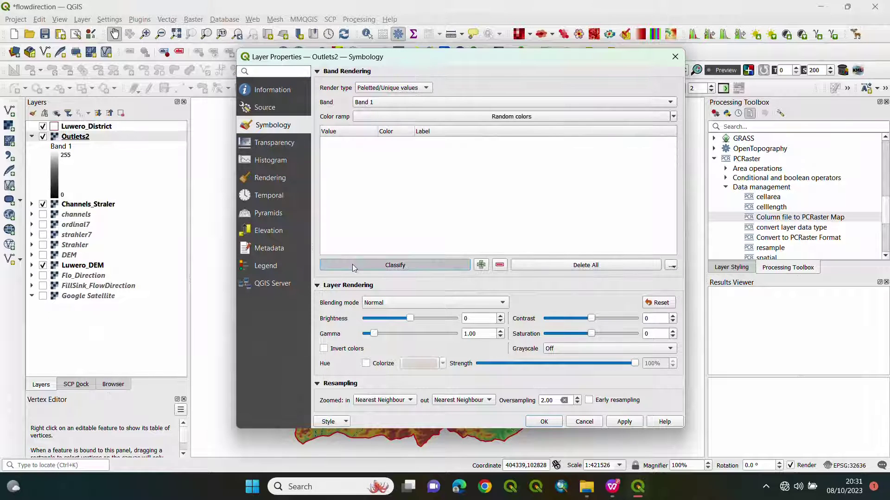
left_click(352, 265)
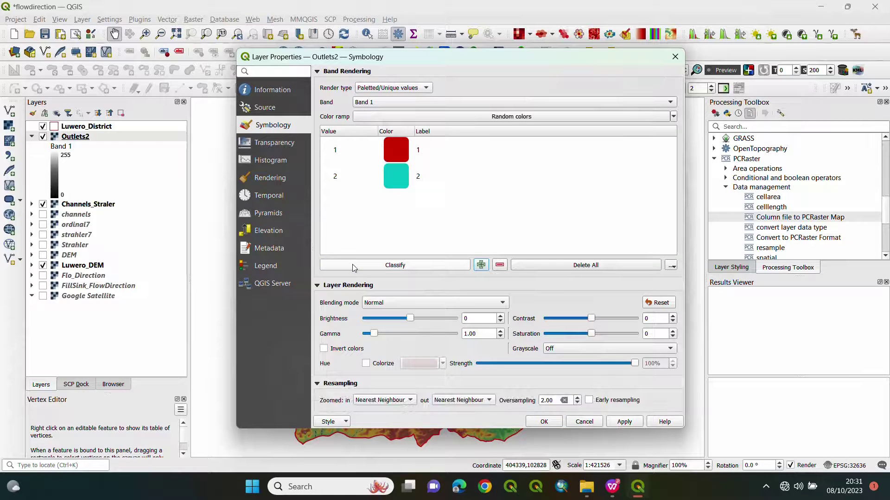
Step: Change the colour of value 2 in the Outlets2 classification to the recent yellow-green colour #d0de13
double_click(398, 174)
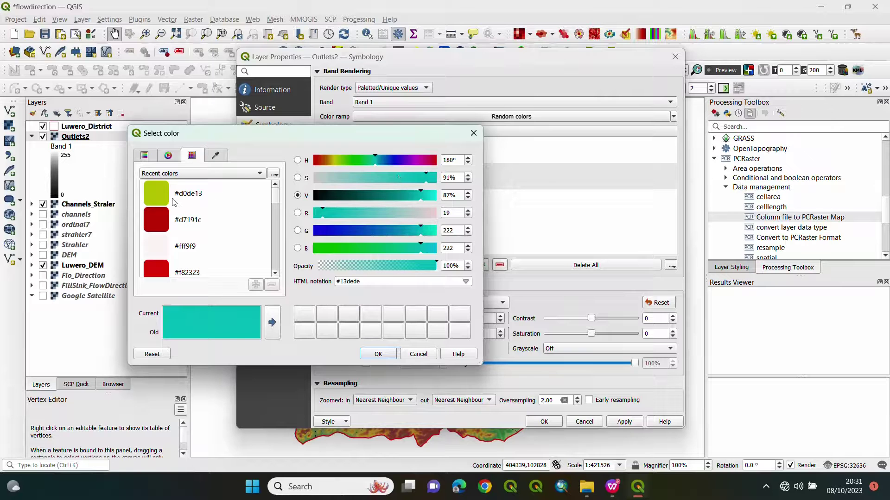
left_click(165, 195)
left_click(375, 354)
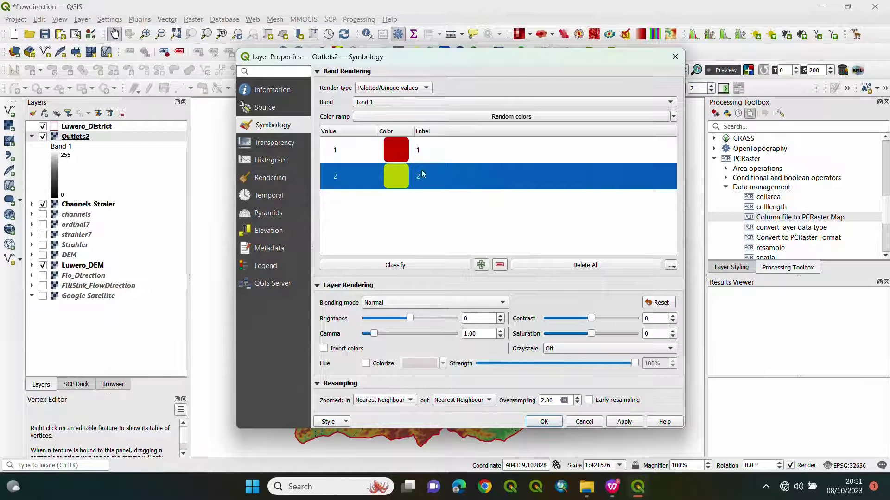
Step: Apply the paletted symbology to the Outlets2 layer and close its properties
left_click(624, 421)
left_click(544, 422)
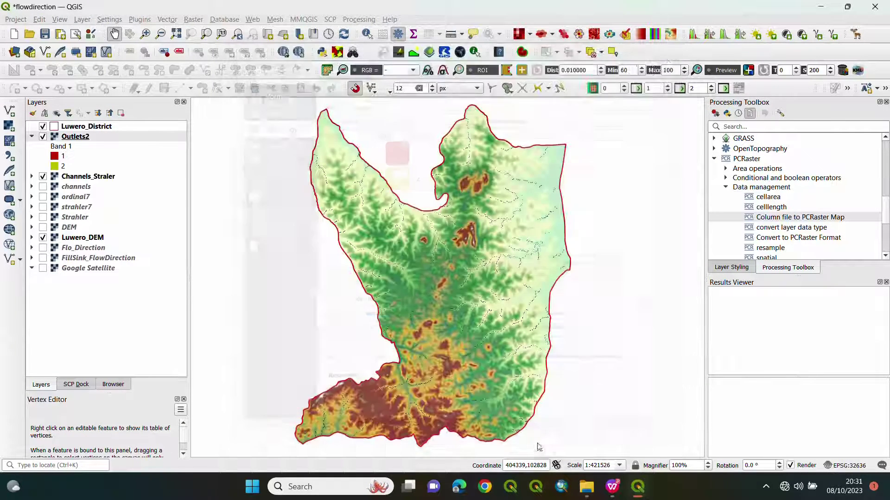
Step: Examine both Outlets2 cells up close to check that each outlet lies on its channel
scroll(396, 370, "up", 3)
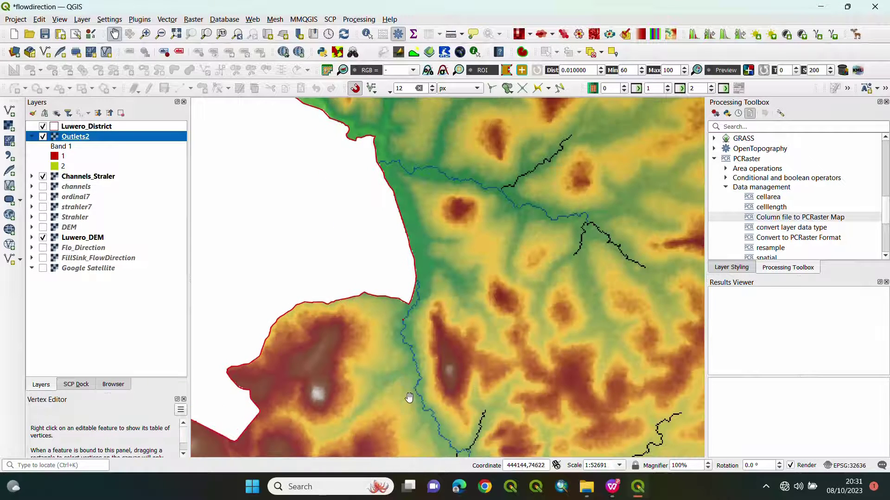
scroll(420, 383, "up", 2)
scroll(408, 239, "down", 2)
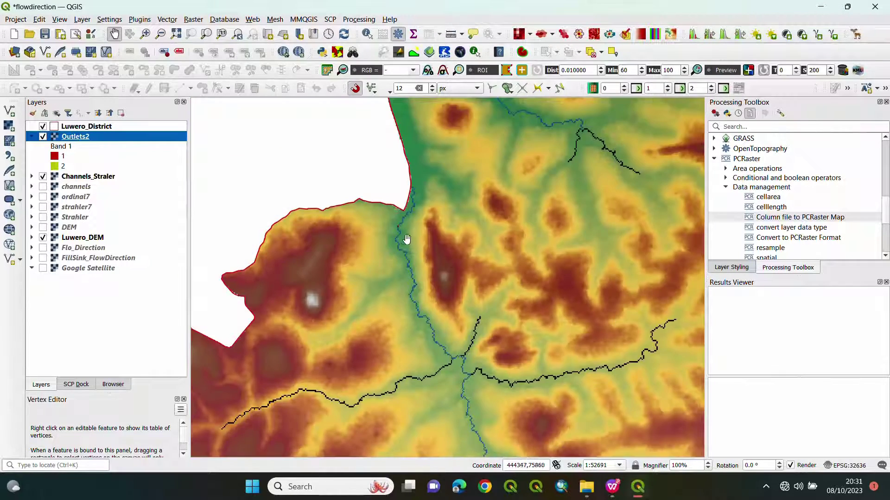
scroll(397, 221, "up", 1)
scroll(392, 228, "up", 4)
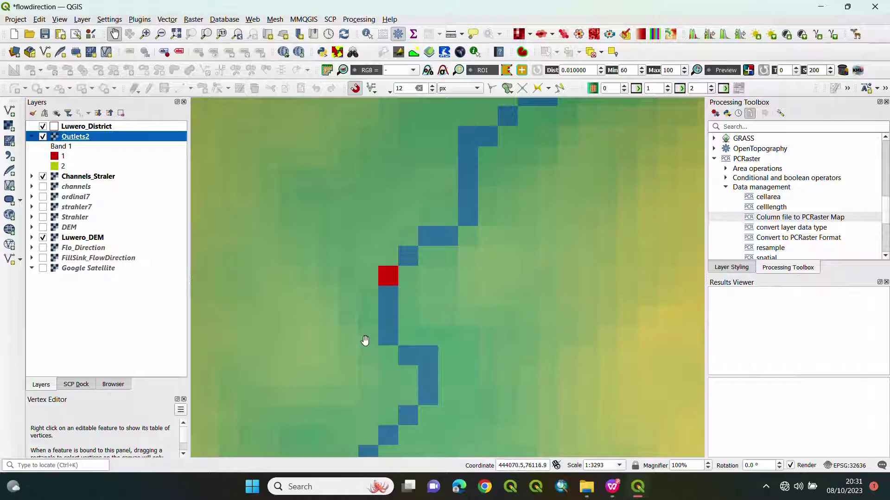
scroll(357, 345, "down", 3)
scroll(350, 352, "down", 5)
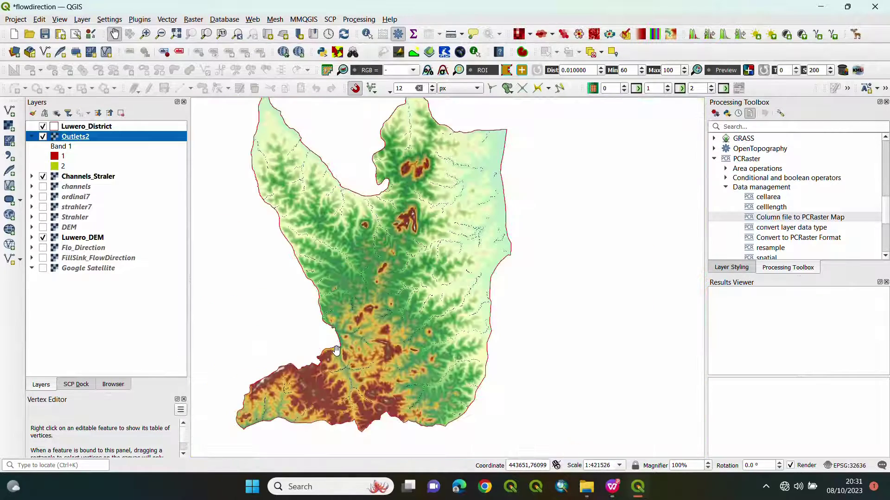
scroll(494, 213, "up", 5)
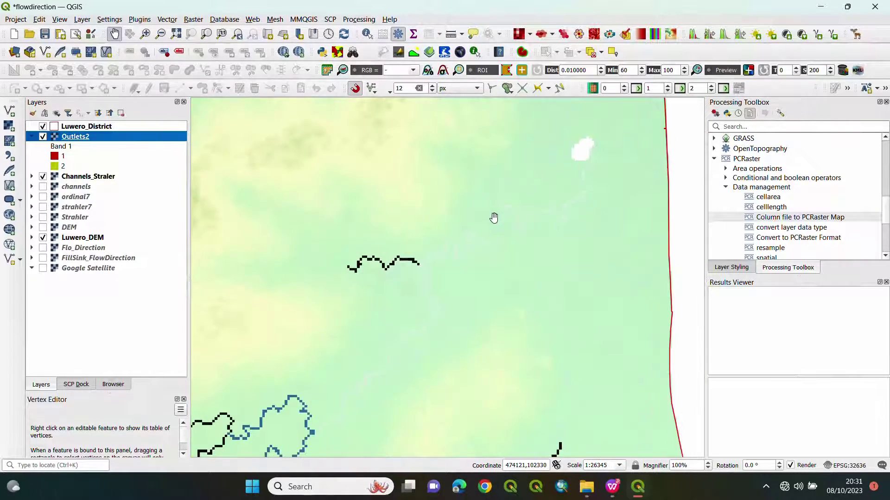
scroll(500, 241, "up", 2)
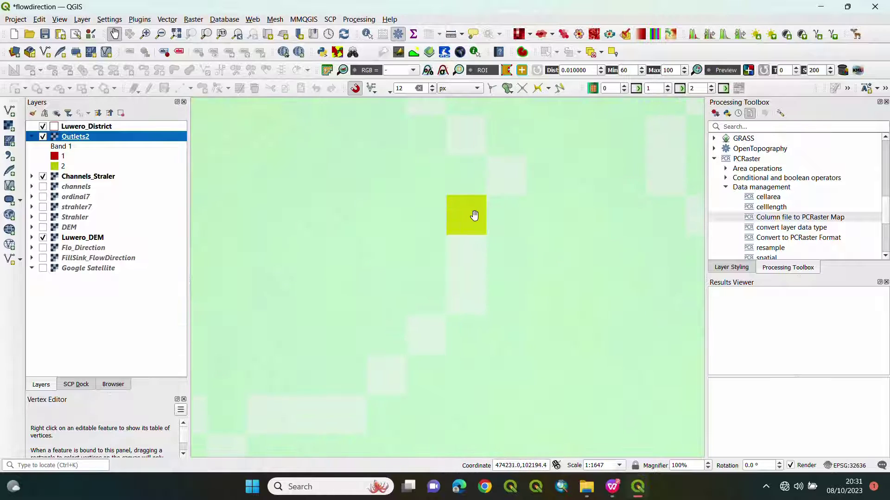
scroll(471, 242, "down", 4)
scroll(515, 250, "down", 4)
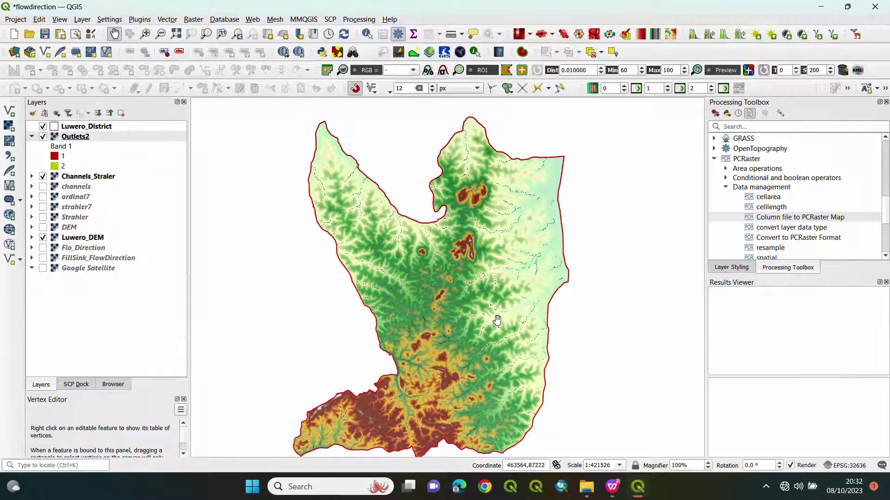
Step: Open the PCRaster catchment tool and set the LDD layer to FillSink_FlowDirection, with Outlets2 as the outlet layer
left_click(726, 188)
scroll(736, 209, "down", 2)
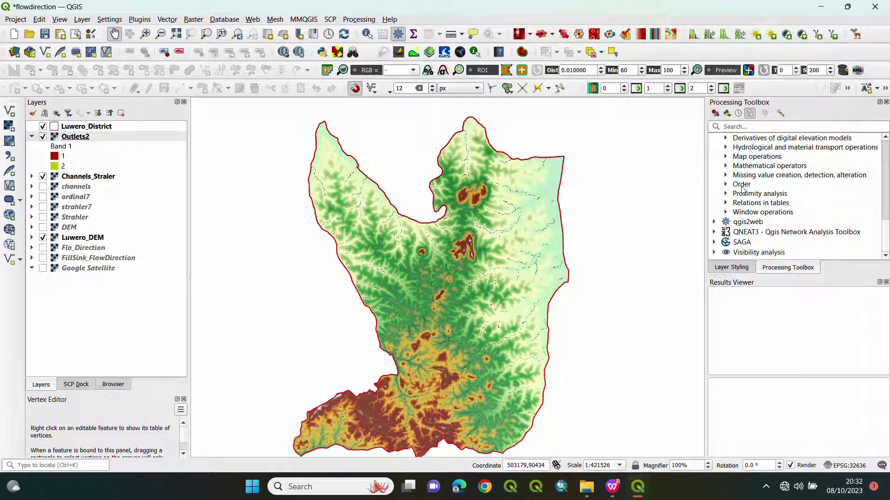
left_click(725, 147)
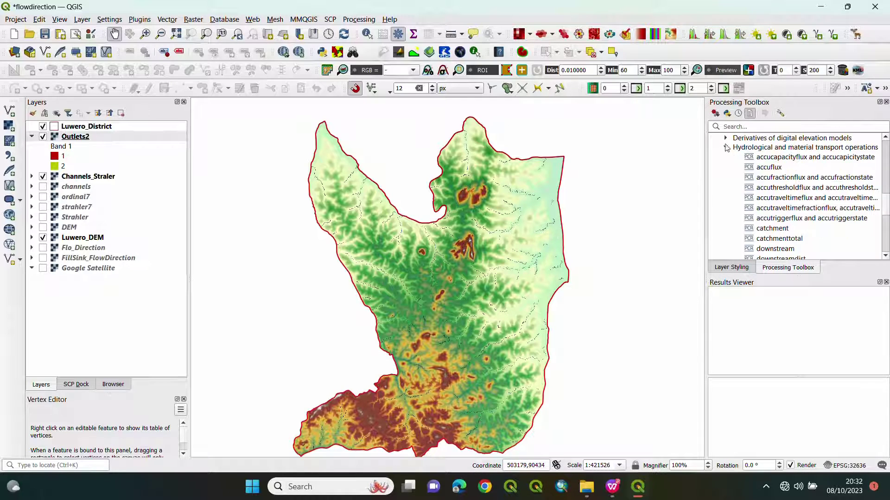
scroll(759, 192, "down", 1)
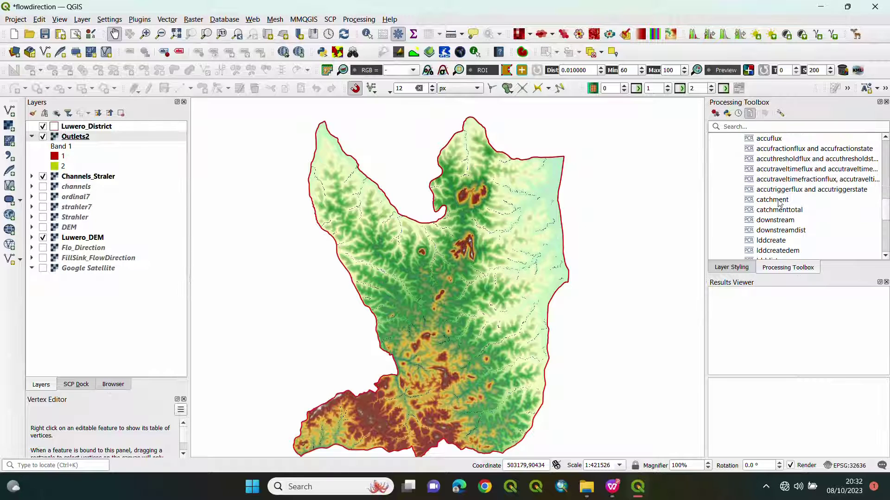
double_click(772, 199)
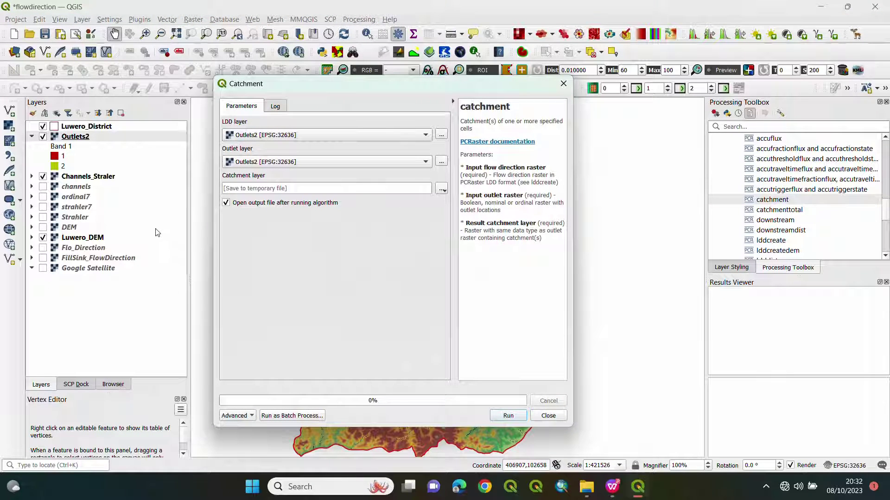
left_click(275, 138)
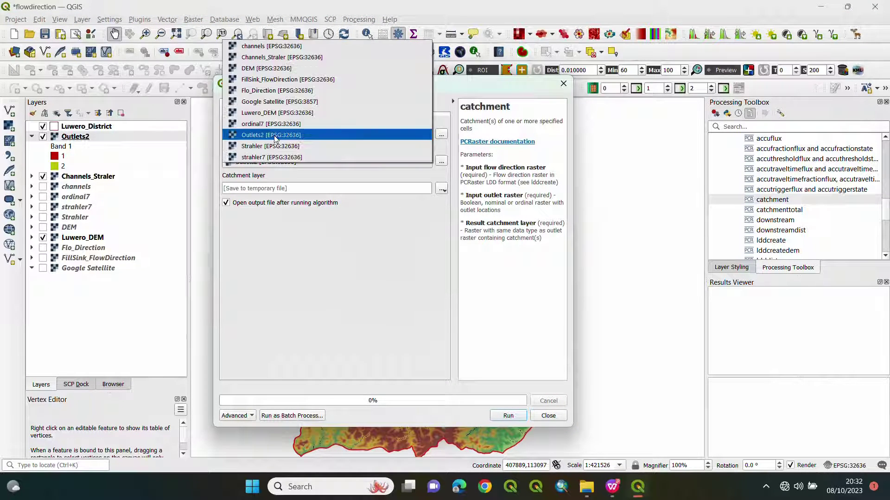
left_click(298, 80)
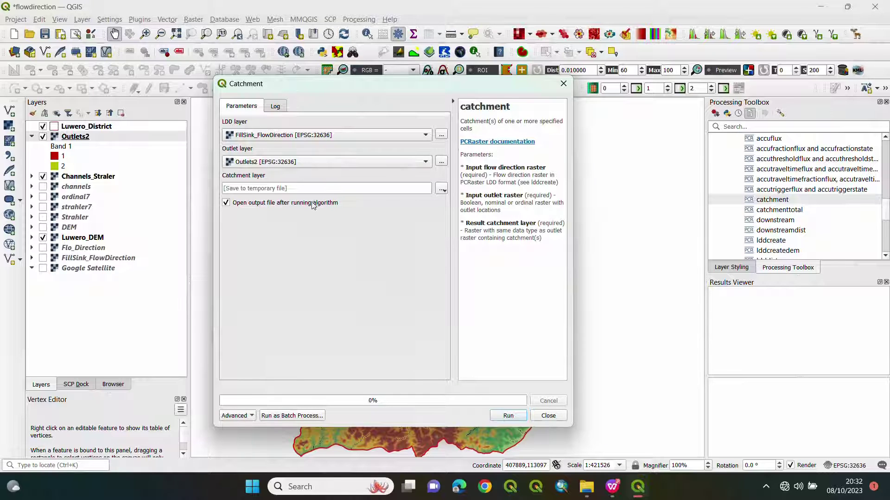
Step: Set the catchment output to Catchment.map in the Flow_direction folder, run the algorithm and close the tool
left_click(441, 189)
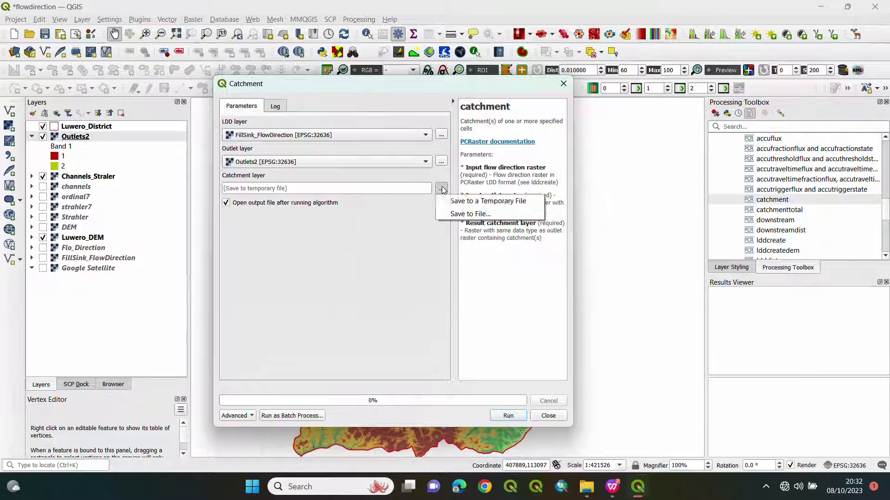
left_click(448, 216)
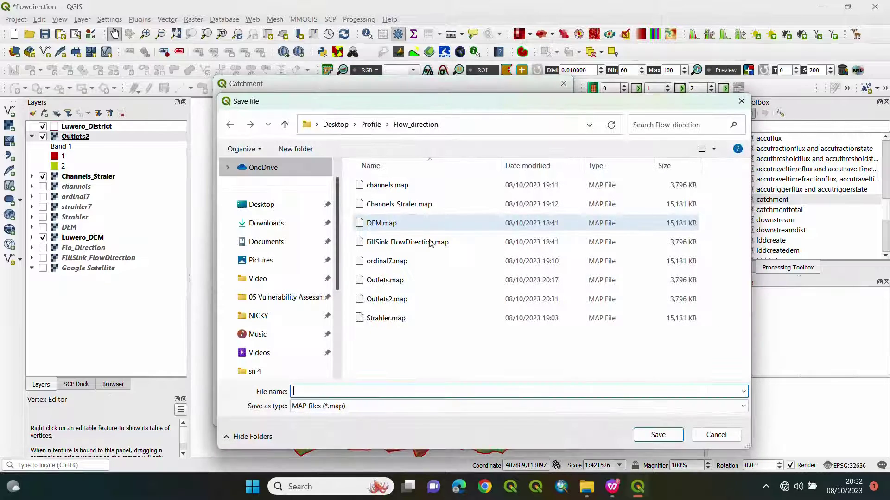
type("Ca")
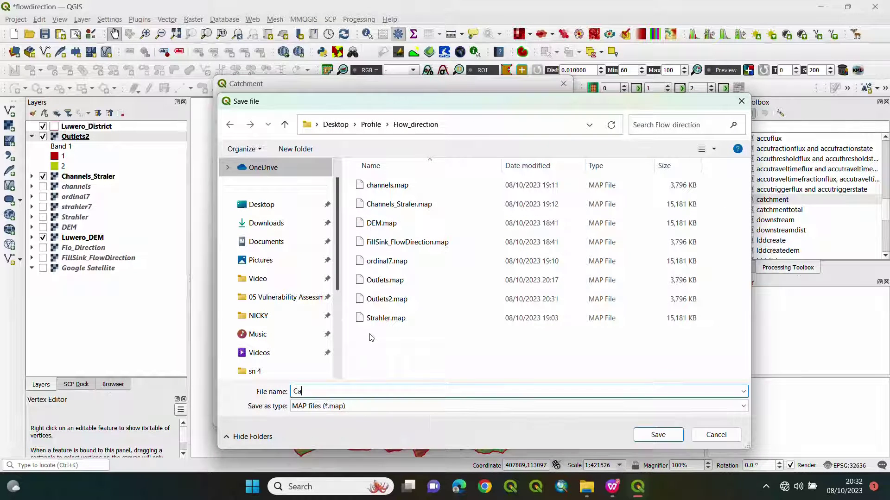
type("tchment")
left_click(656, 434)
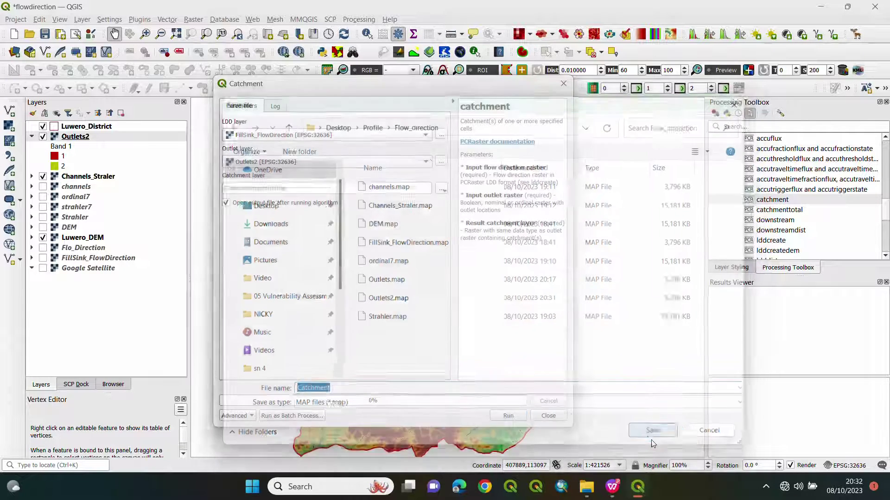
left_click(510, 416)
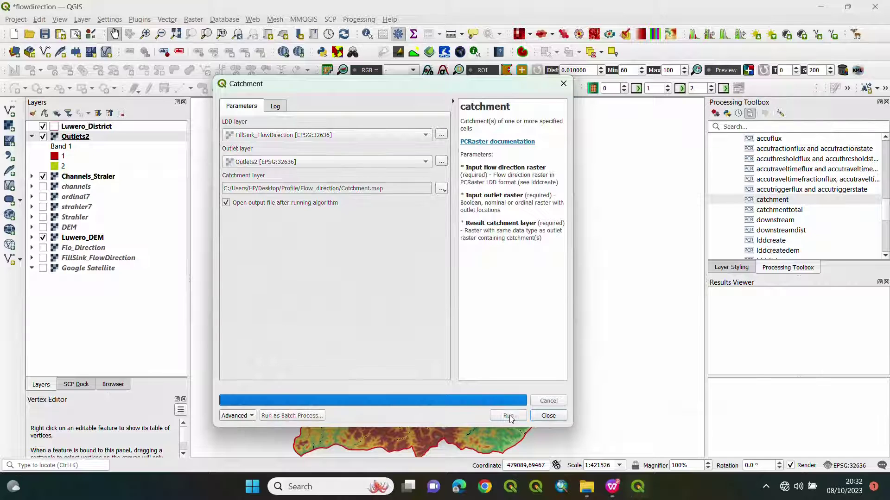
left_click(548, 415)
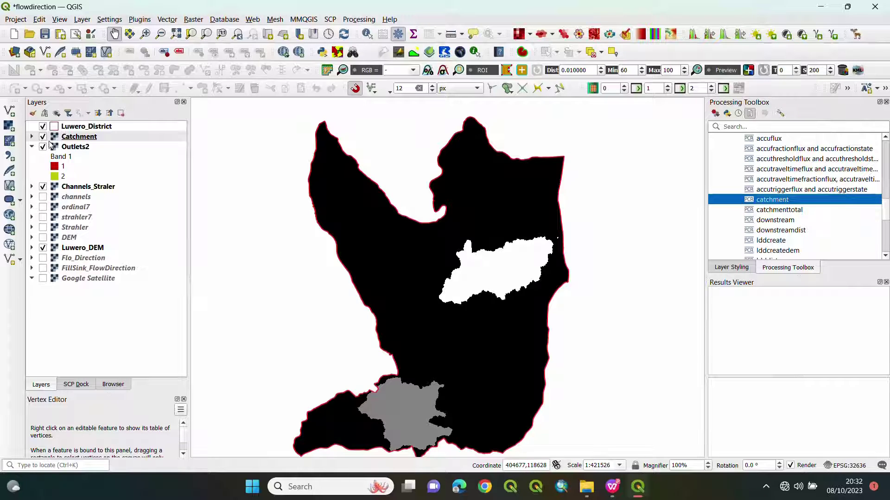
Step: Hide the Outlets2 and Channels_Straler layers, collapse the Outlets2 legend and expand the Catchment legend
left_click(32, 146)
left_click(43, 148)
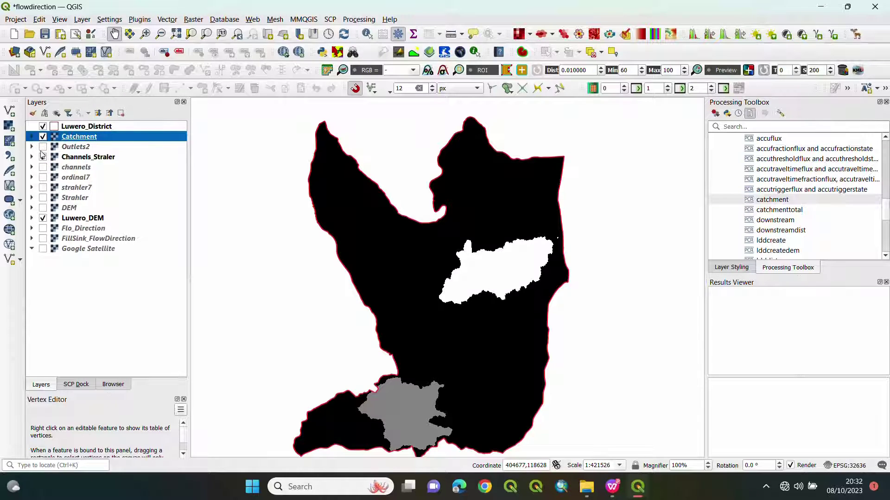
left_click(43, 158)
left_click(32, 137)
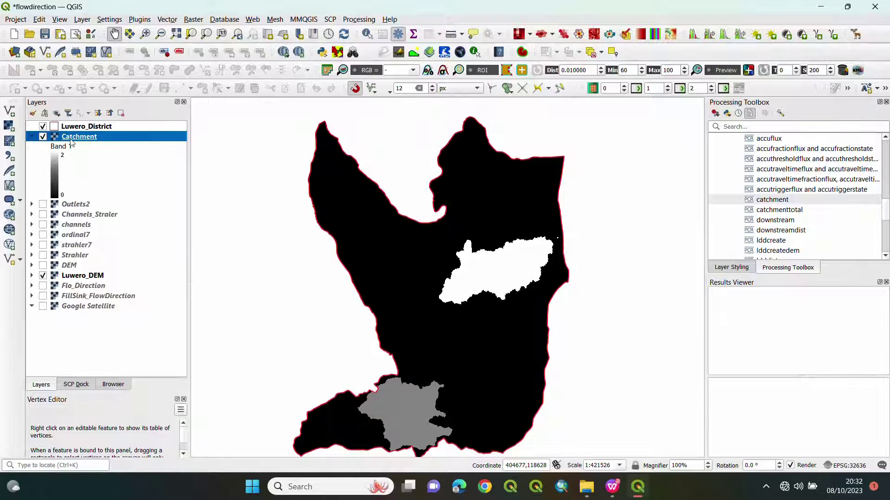
Step: Polygonize the Catchment raster into the shapefile Catchment.shp in the Flow_direction folder and close the tool
left_click(194, 20)
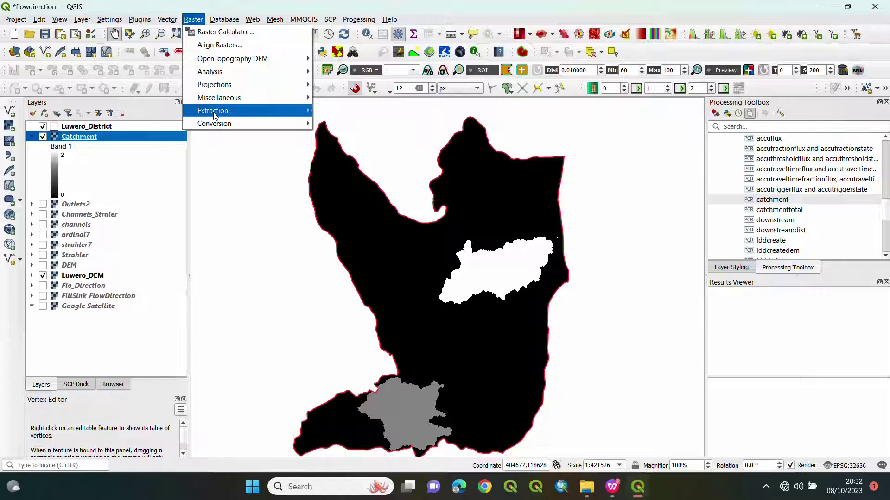
mouse_move(217, 123)
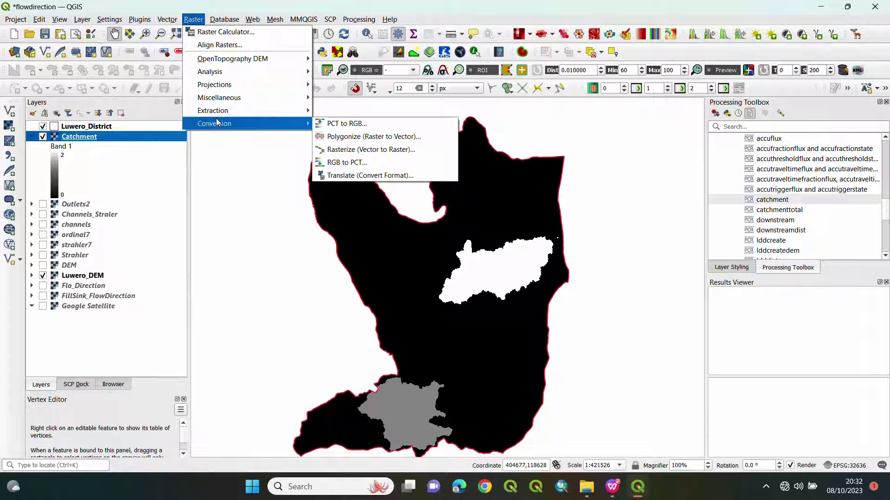
left_click(345, 136)
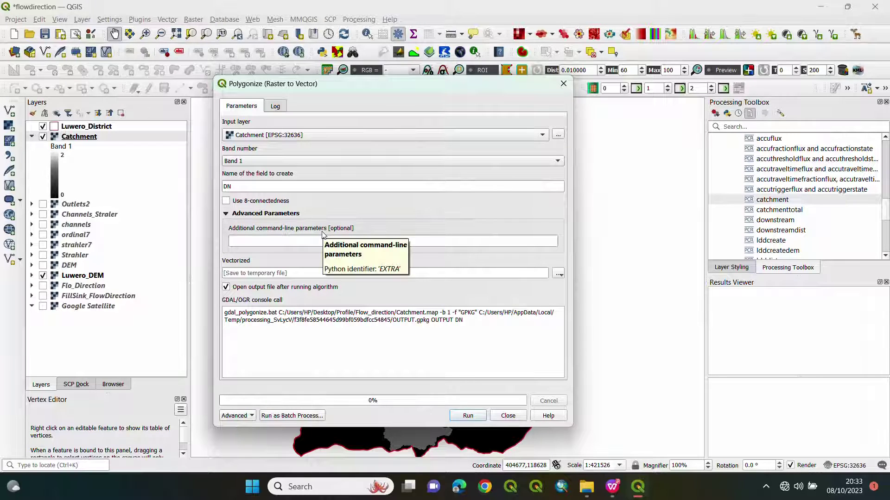
left_click(559, 274)
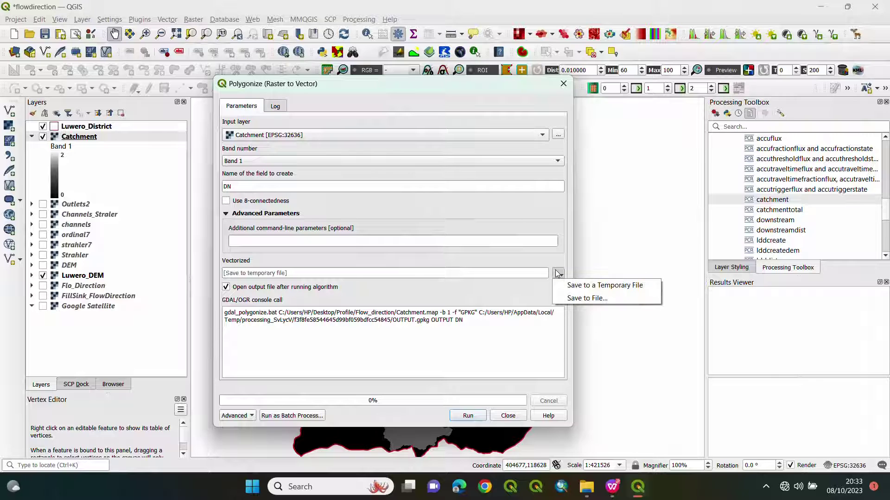
left_click(581, 297)
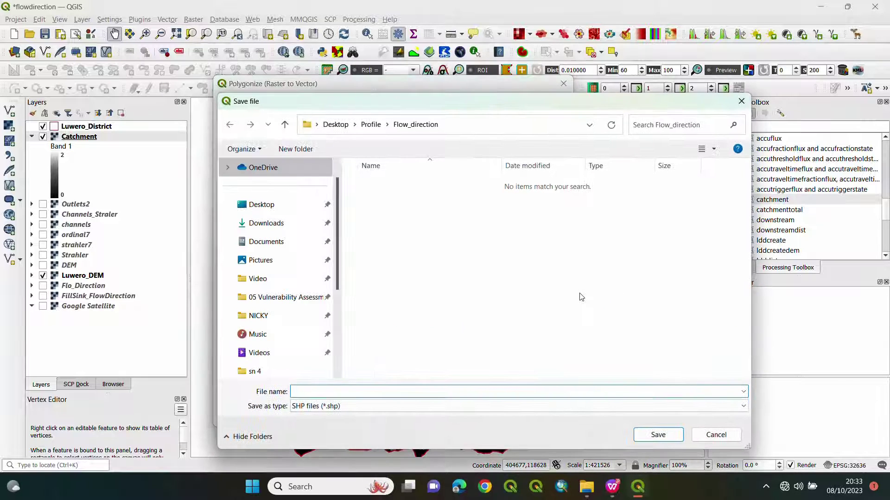
type("C")
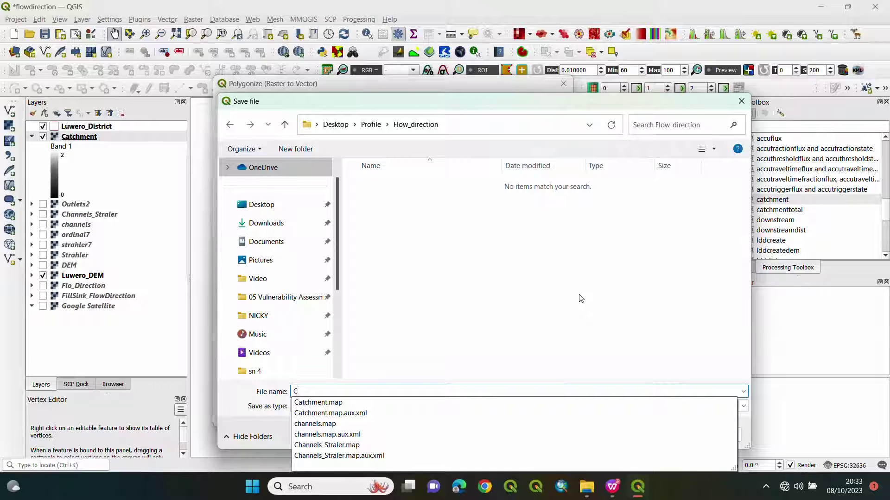
type("atchme")
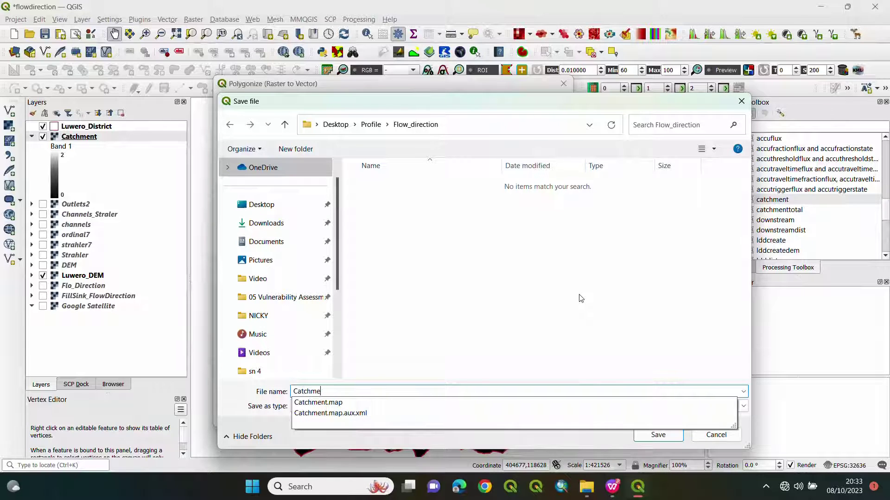
type("nt")
left_click(574, 302)
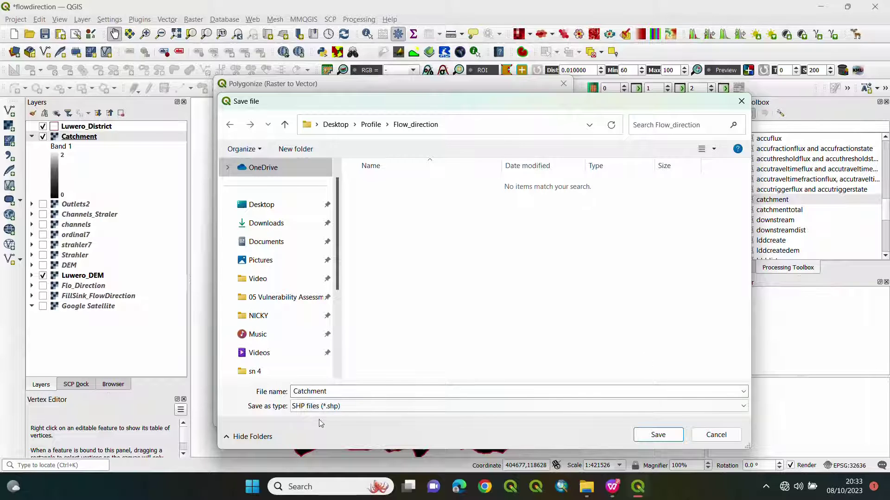
left_click(657, 435)
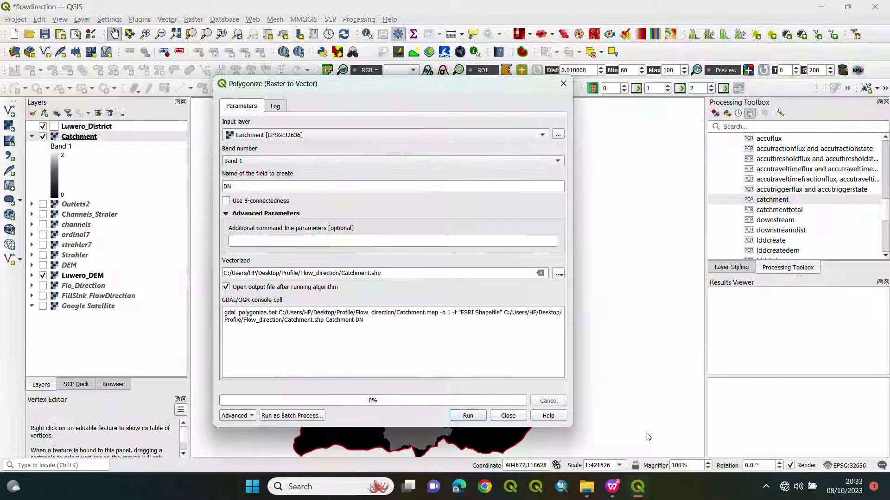
left_click(464, 415)
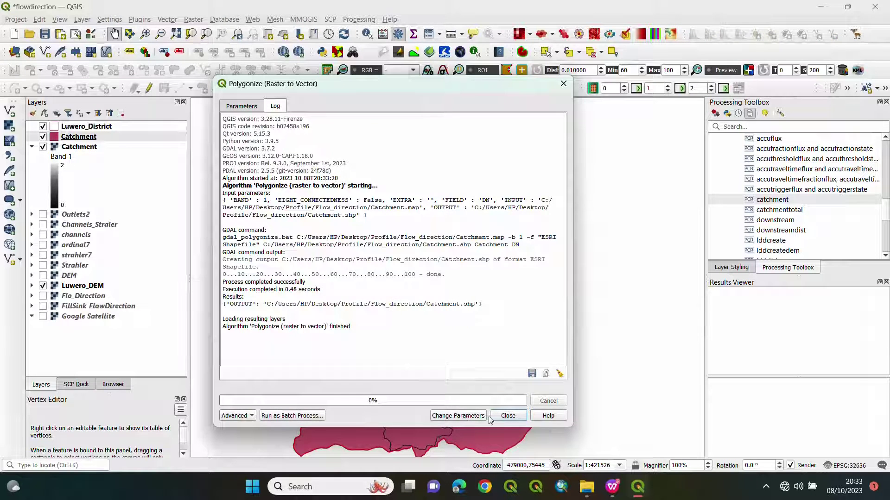
left_click(508, 415)
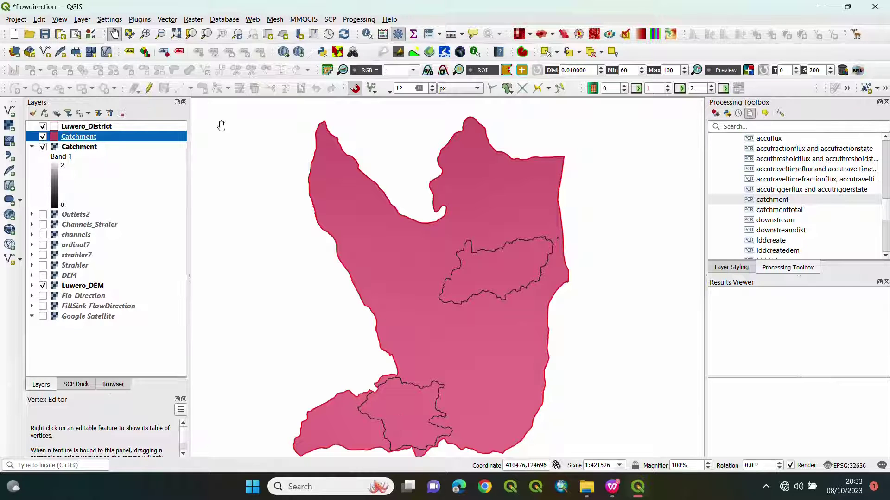
Step: Collapse the Catchment raster's legend and open the attribute table of the Catchment polygon layer
left_click(32, 146)
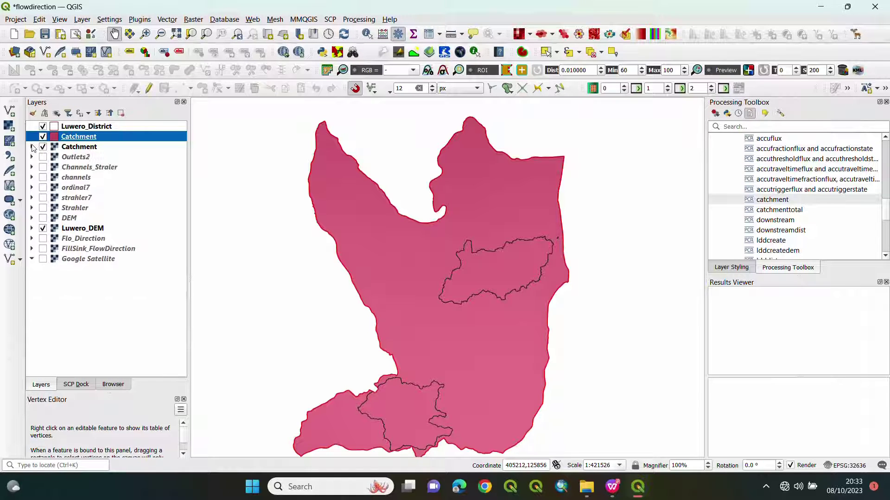
right_click(78, 141)
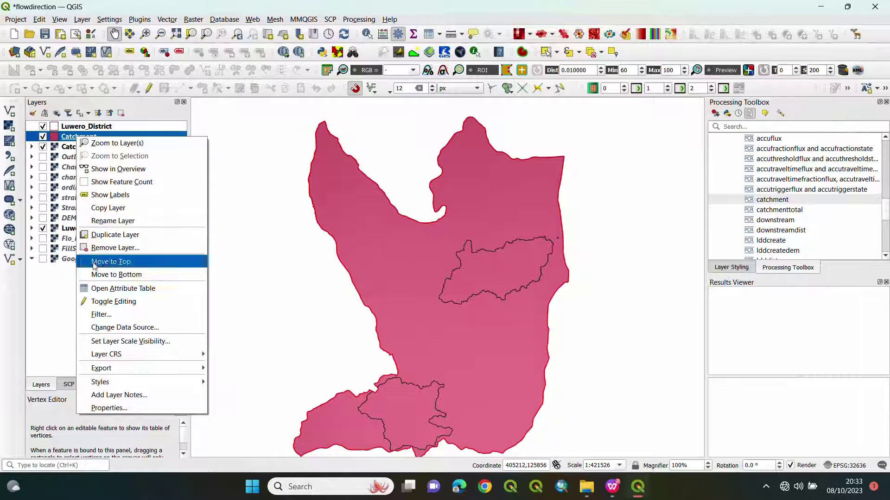
left_click(93, 288)
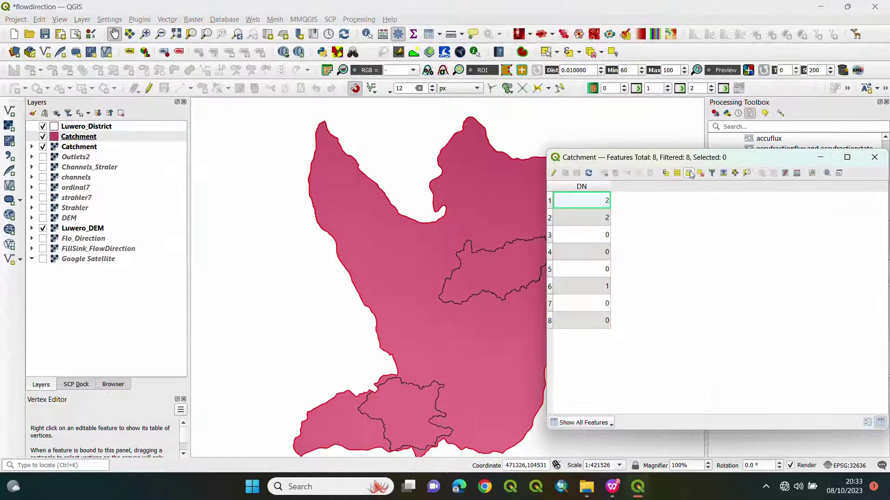
left_click_drag(701, 158, 404, 124)
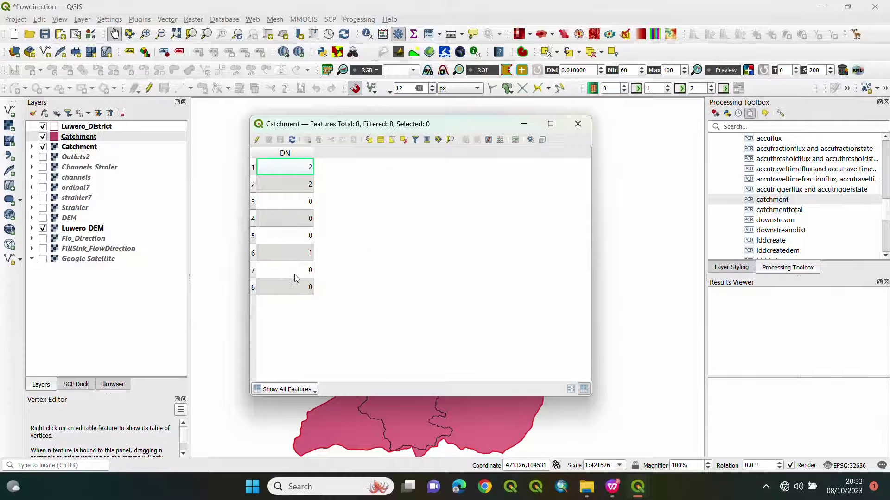
Step: Sort the attribute table by DN in ascending order and highlight the DN 1 and DN 2 polygons one at a time on the map
left_click(306, 155)
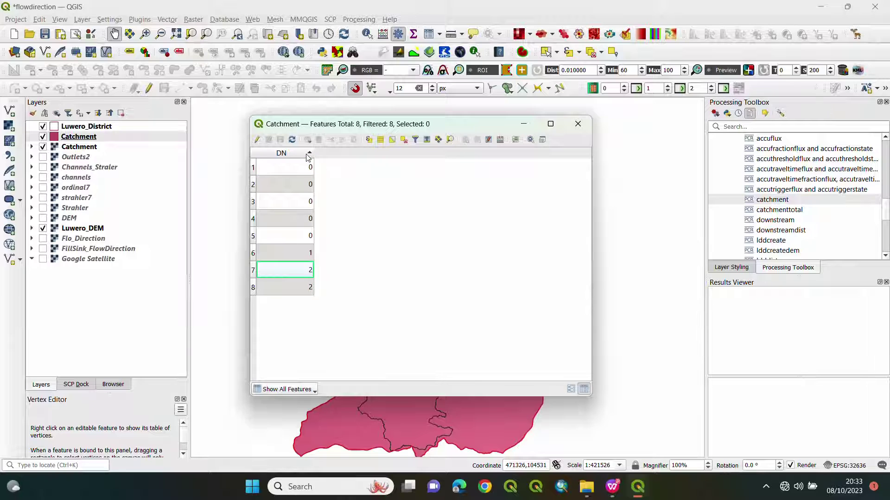
left_click(253, 253)
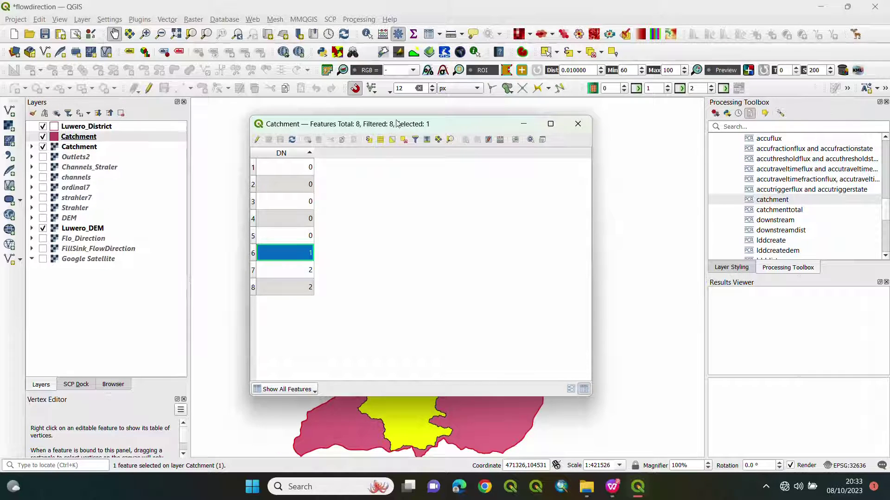
left_click_drag(372, 123, 670, 138)
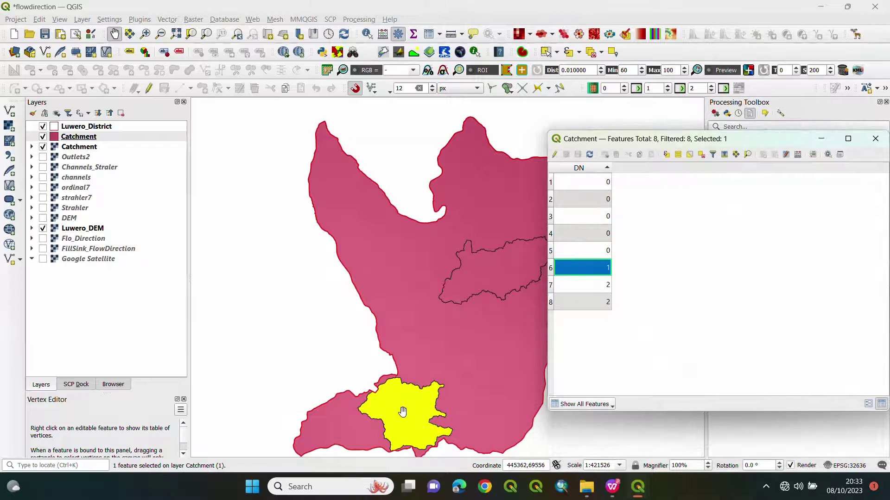
left_click(551, 290)
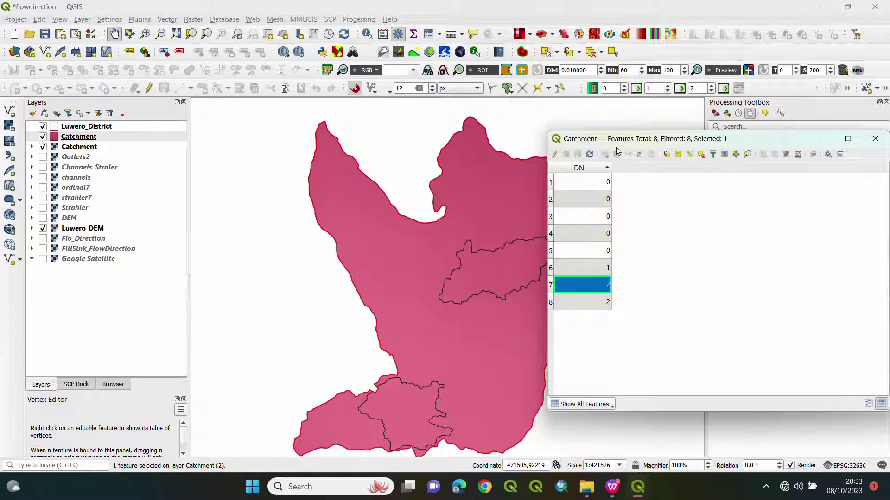
left_click_drag(616, 142, 687, 142)
scroll(556, 237, "up", 1)
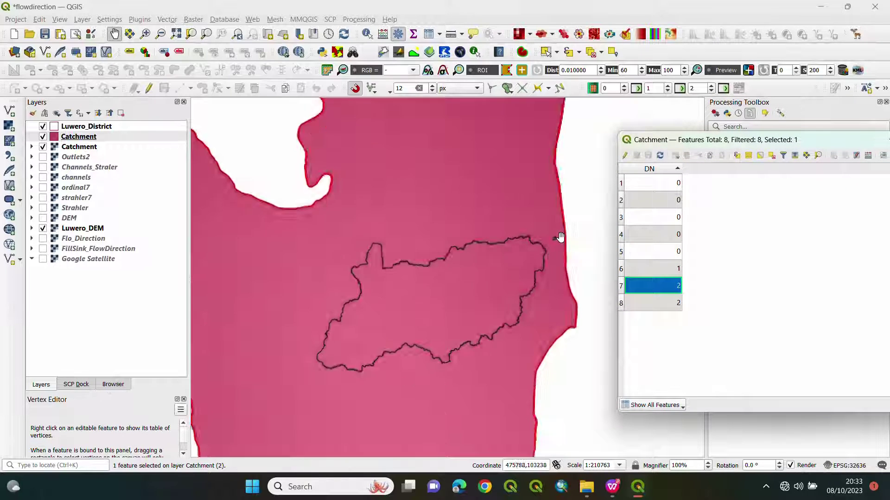
scroll(558, 239, "up", 3)
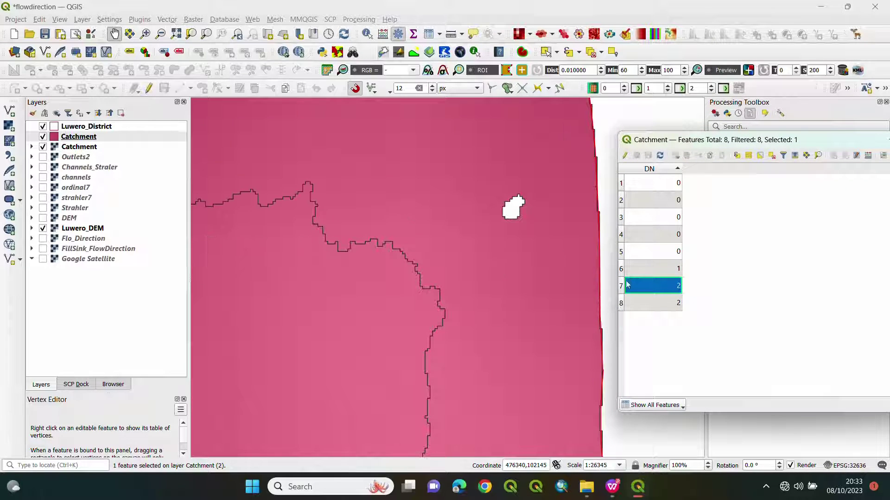
left_click(622, 304)
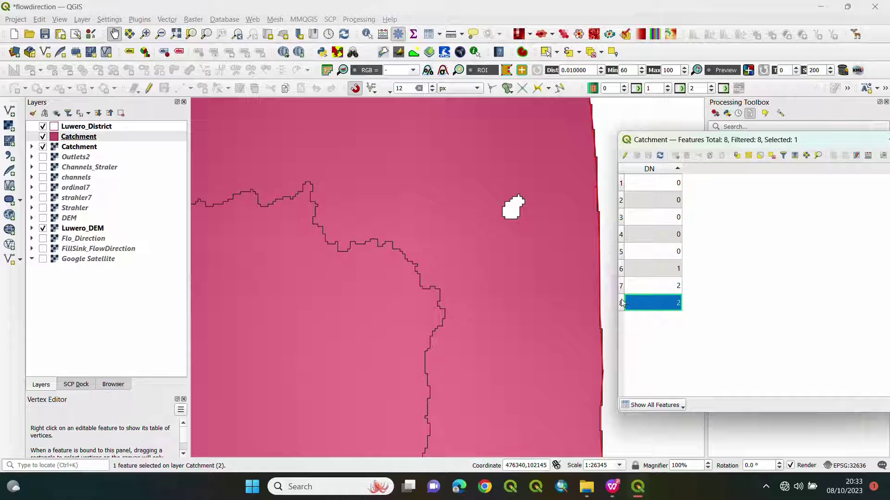
scroll(510, 301, "down", 2)
scroll(510, 302, "down", 3)
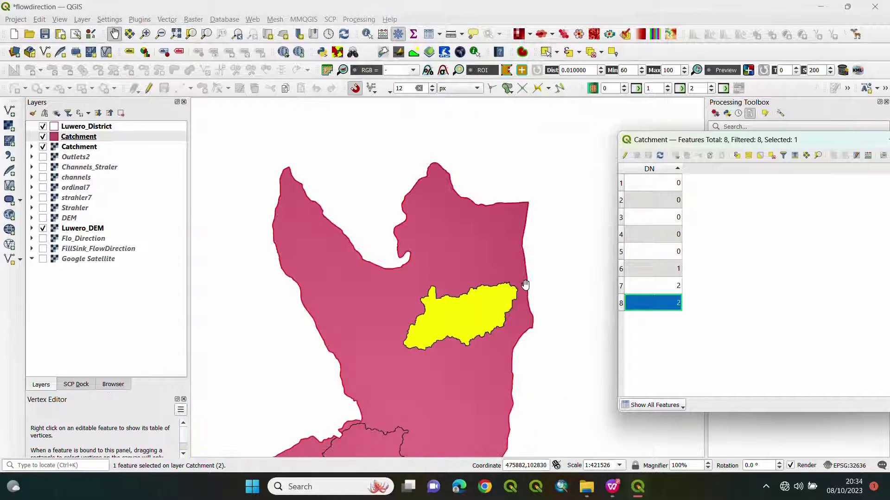
scroll(427, 387, "up", 1)
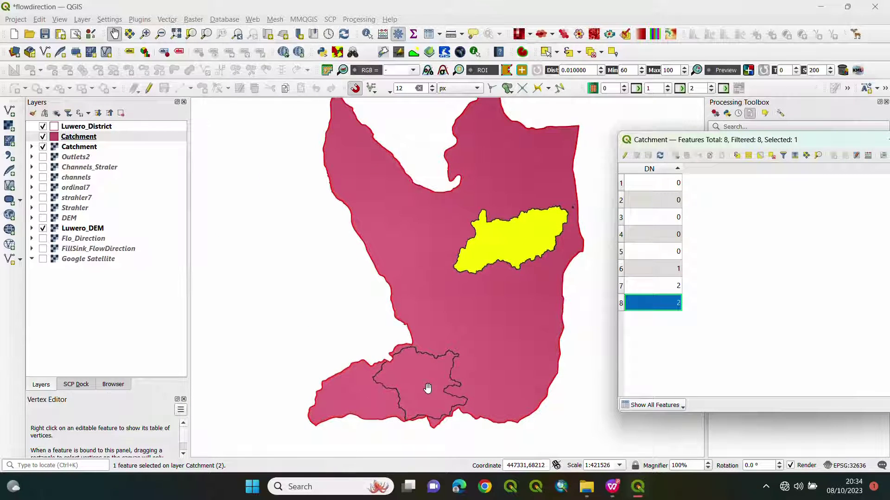
Step: Highlight individual polygons with DN 0 to examine where they lie on the map, and re-sort the table by DN
left_click(621, 252)
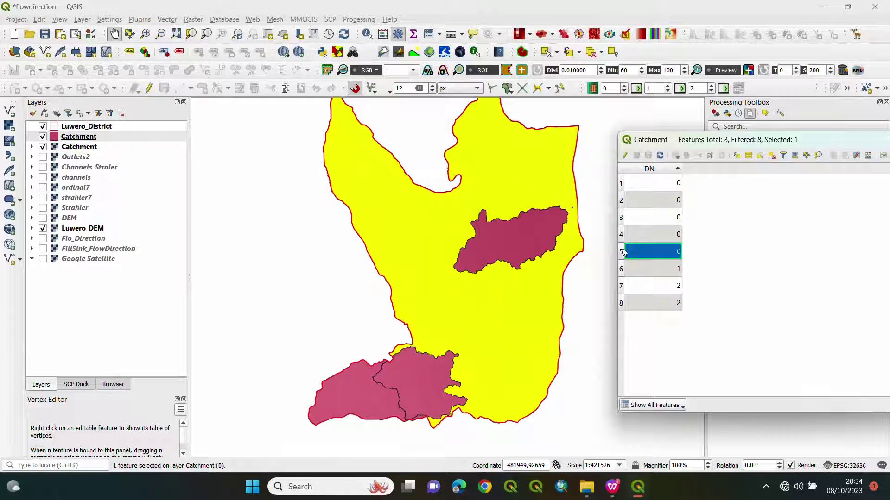
left_click(621, 235)
left_click(622, 222)
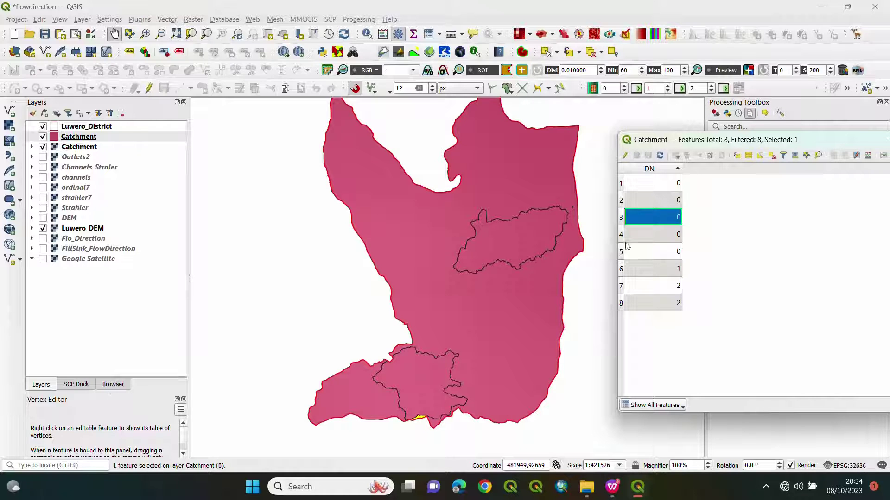
left_click(656, 169)
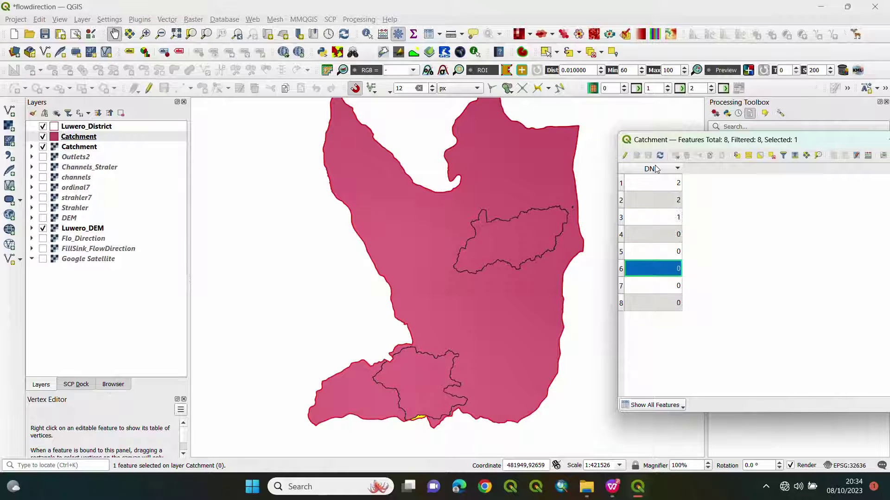
left_click(656, 169)
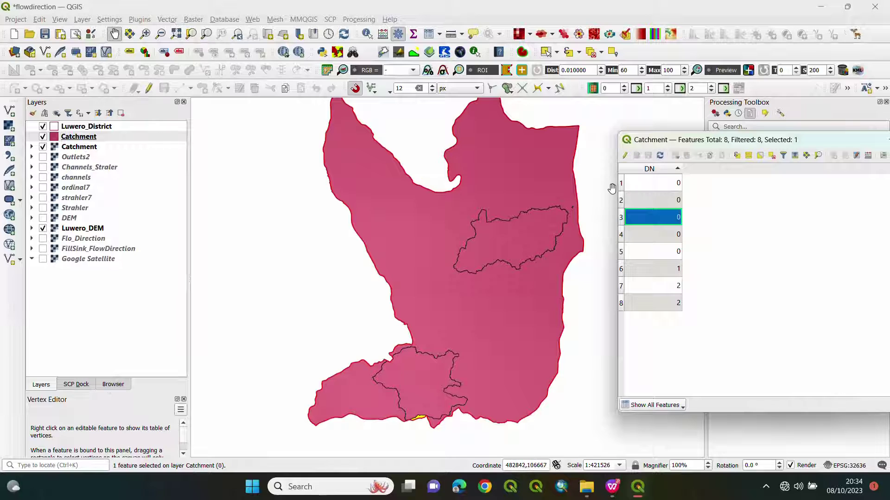
Step: Highlight all polygons with DN 0 together on the map, maximize the attribute table and clear the selection
left_click_drag(622, 184, 619, 251)
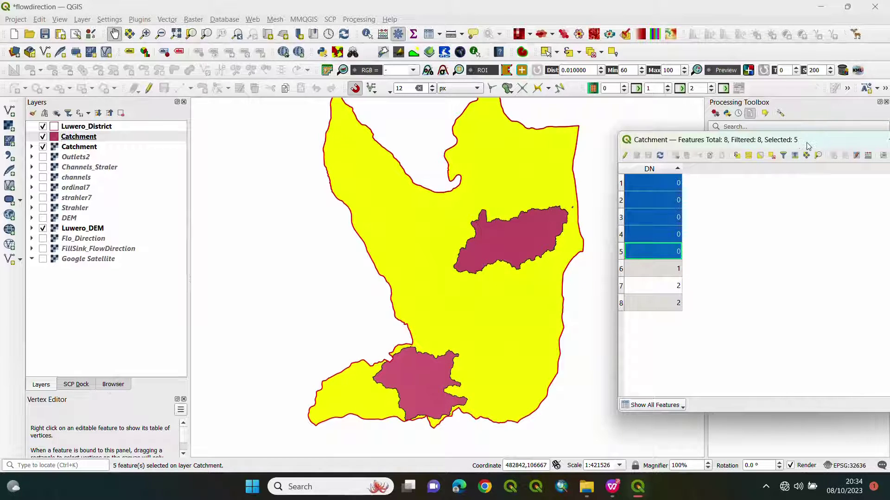
left_click_drag(807, 146, 727, 144)
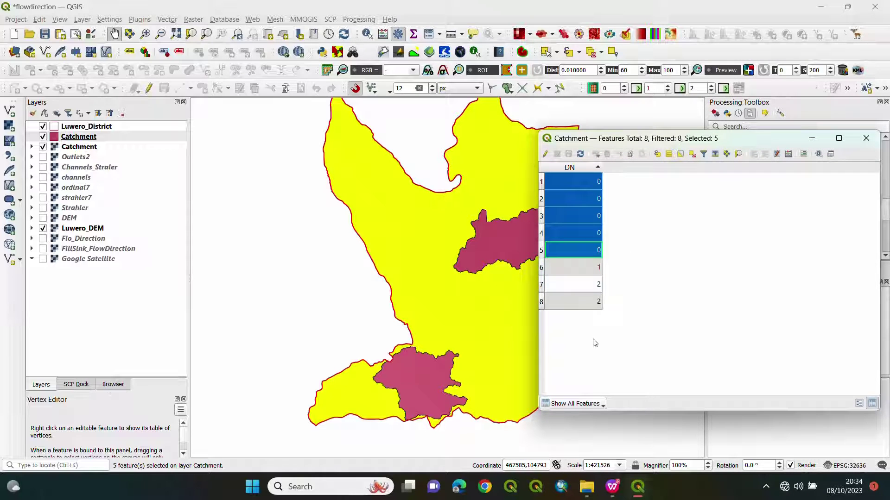
left_click_drag(824, 142, 613, 146)
left_click(627, 142)
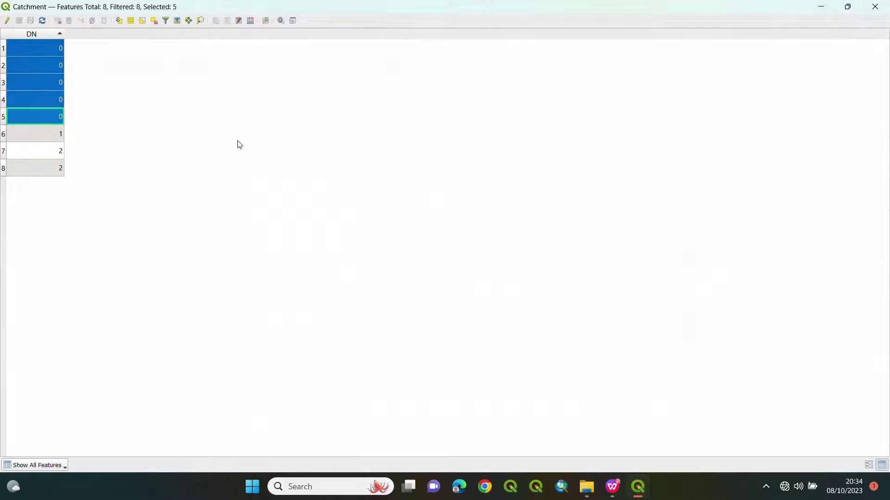
left_click(154, 22)
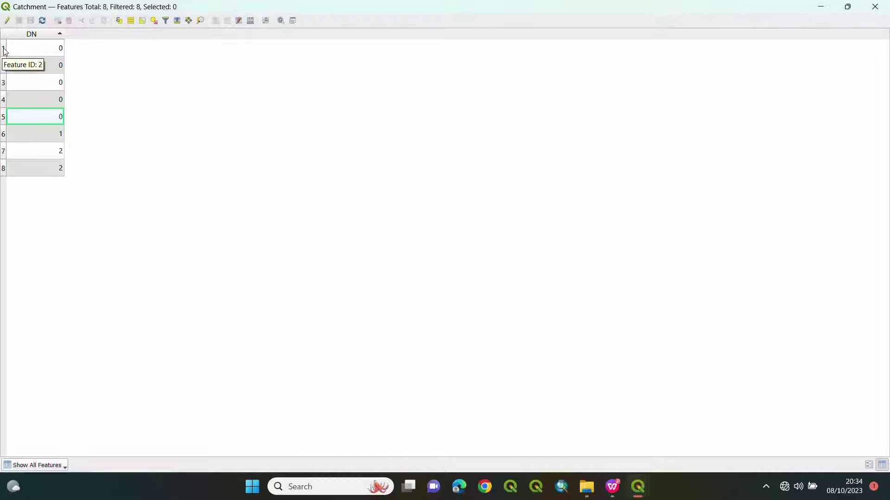
Step: Delete all polygons with DN 0 from the Catchment vector layer and save the layer edits
left_click_drag(3, 48, 2, 116)
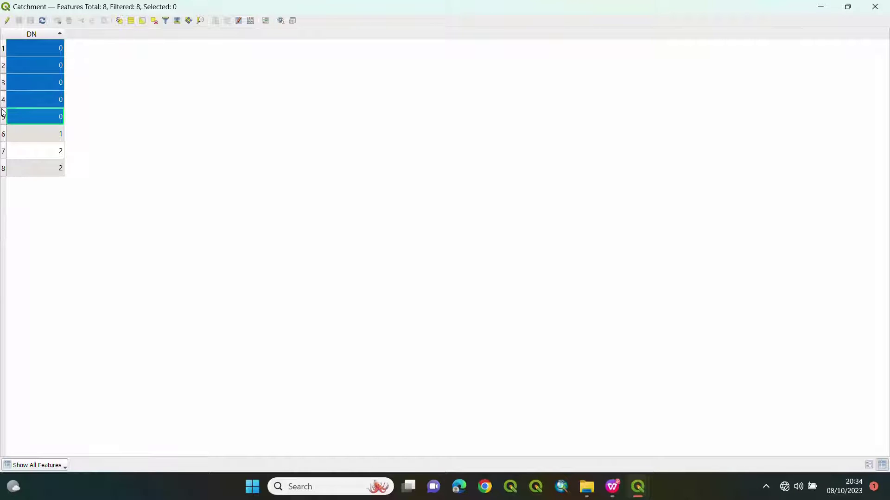
left_click(7, 21)
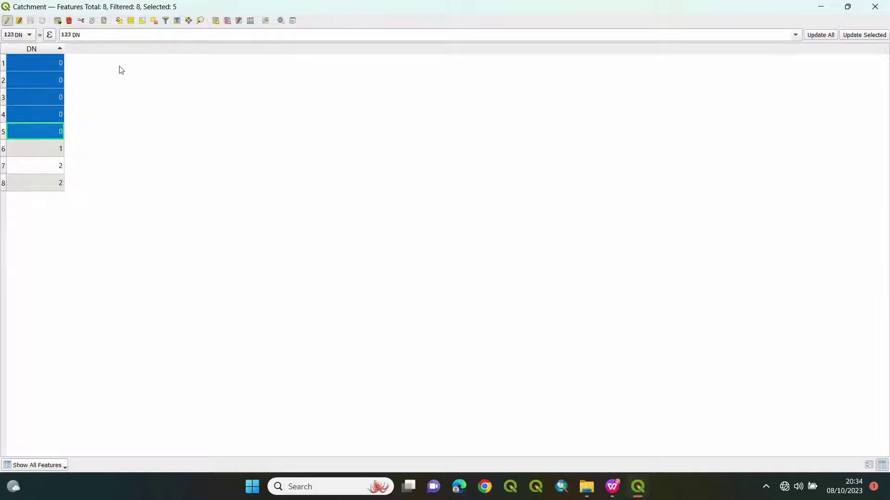
left_click(69, 21)
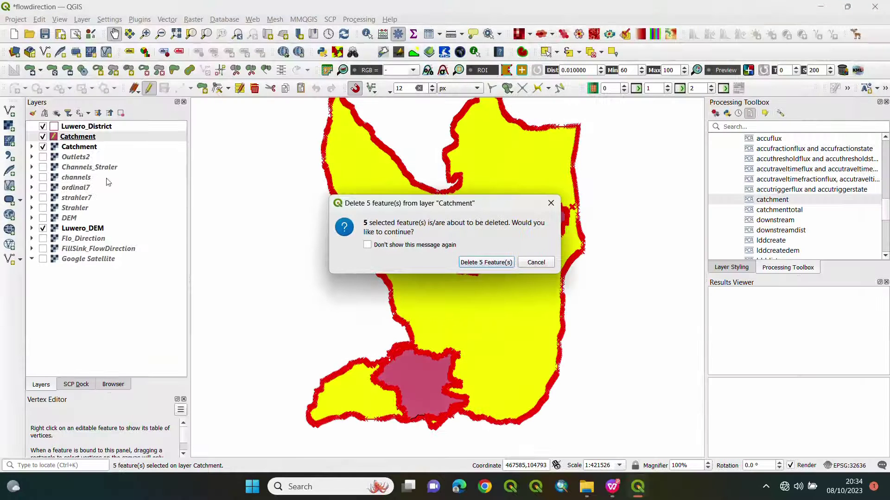
left_click(502, 266)
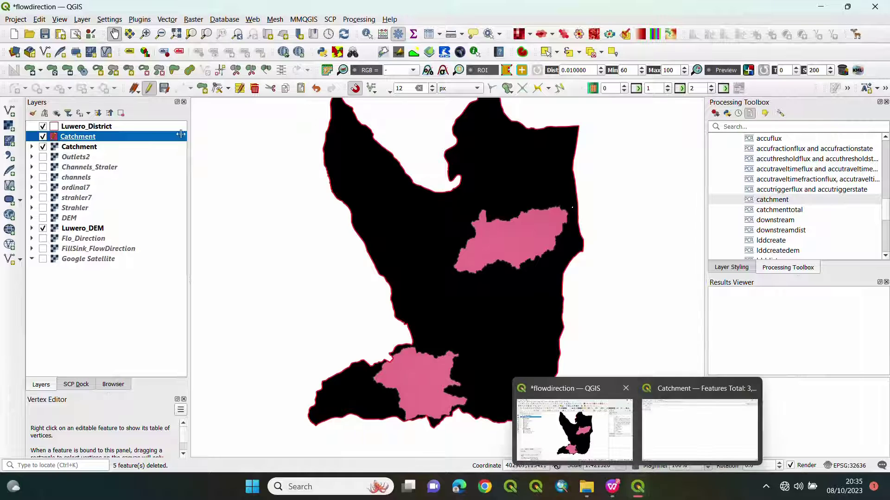
left_click(148, 91)
left_click(440, 248)
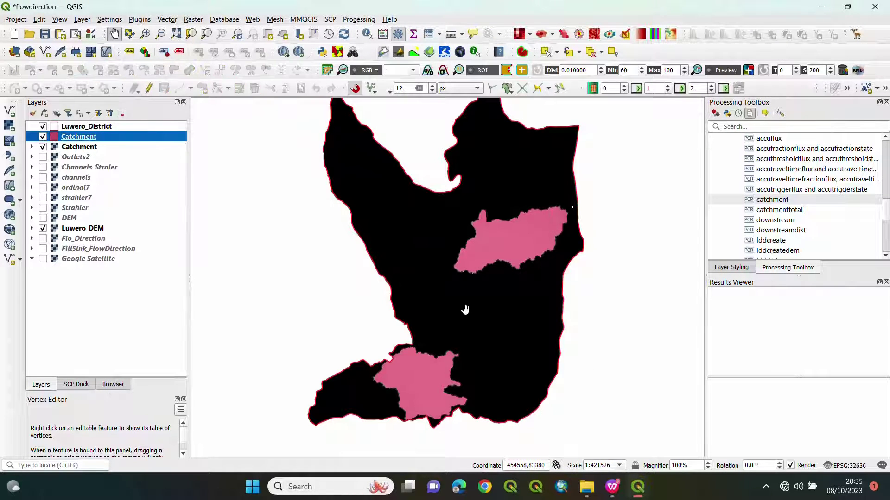
Step: Hide the Catchment raster so the catchment polygons are shown over Luwero_DEM
left_click(42, 148)
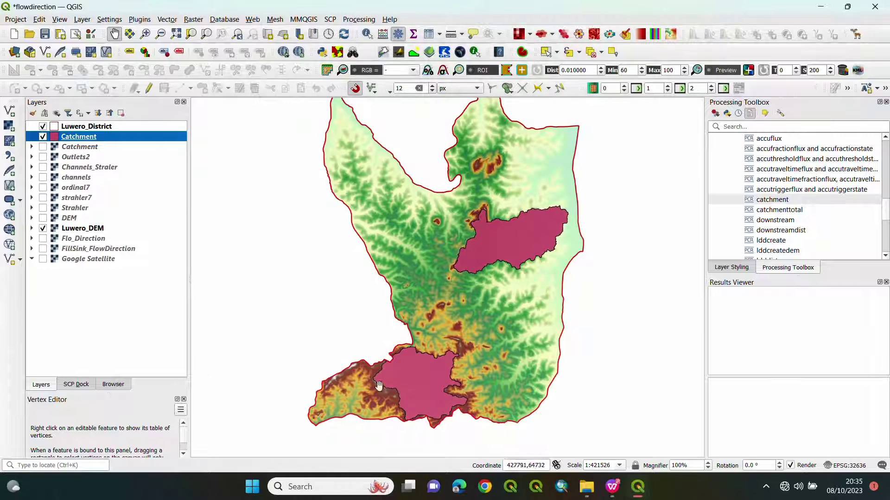
scroll(525, 234, "up", 3)
scroll(520, 258, "down", 3)
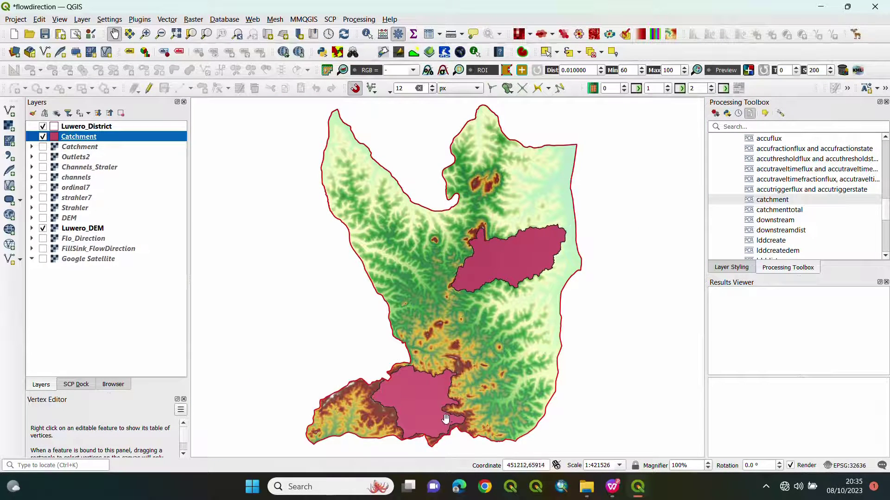
Step: Style the Catchment polygons' Simple Fill with the No Brush fill style and a stroke width of 0.66 mm
right_click(72, 140)
left_click(98, 408)
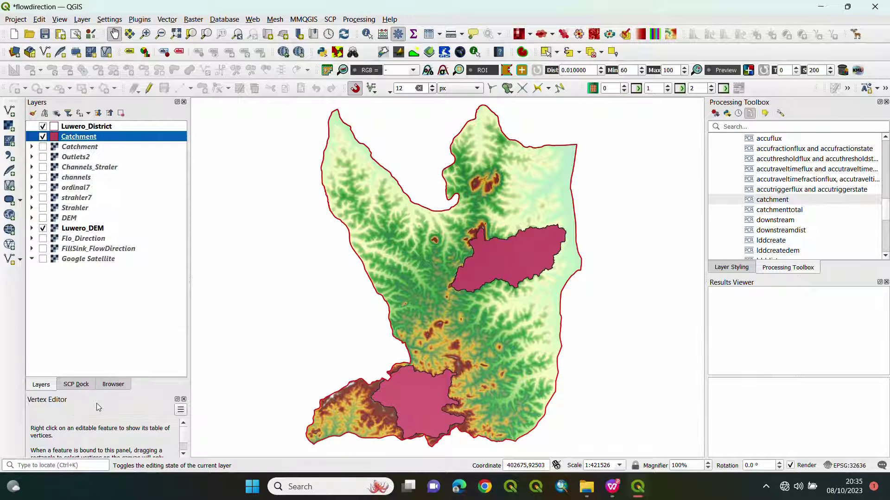
left_click_drag(366, 73, 498, 50)
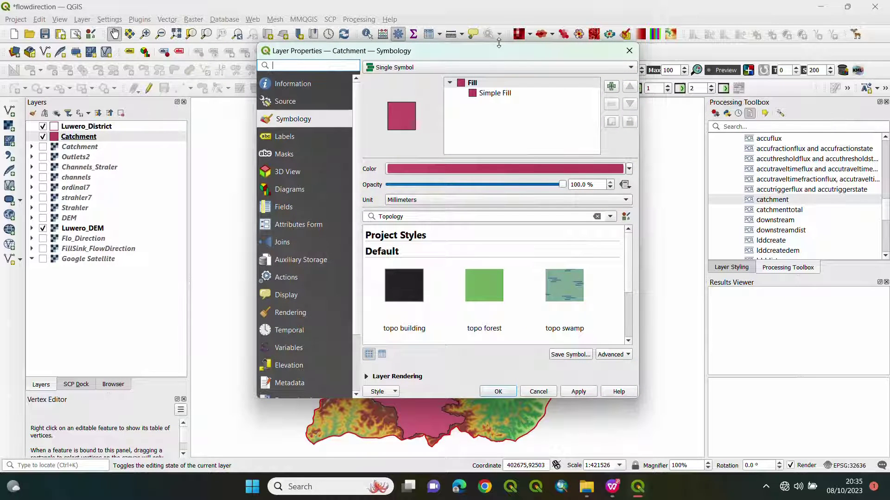
left_click(477, 93)
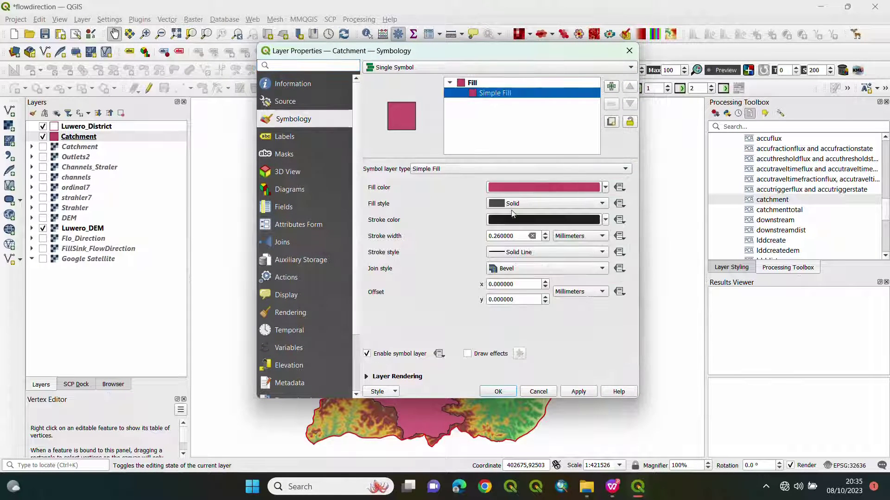
left_click(516, 206)
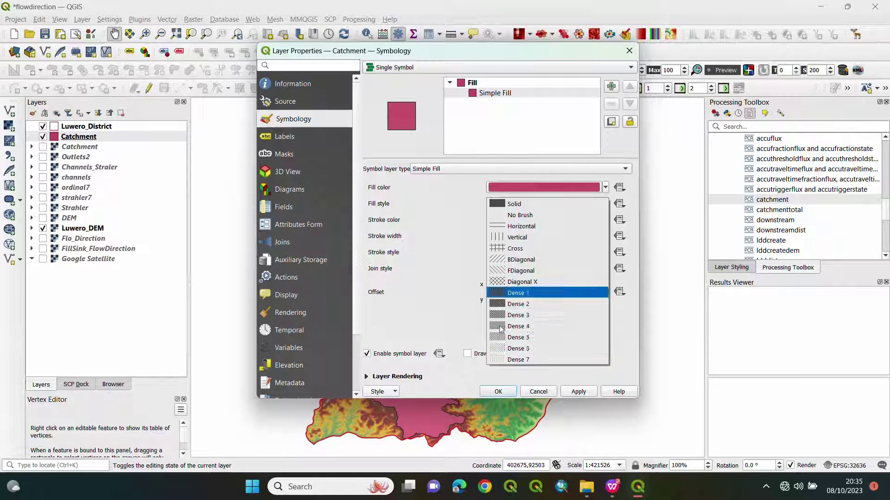
left_click(525, 218)
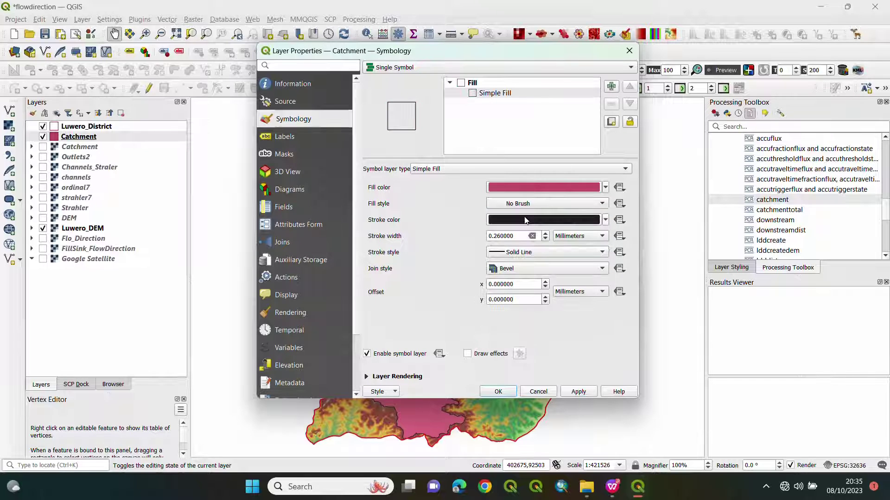
left_click(543, 233)
left_click(543, 233)
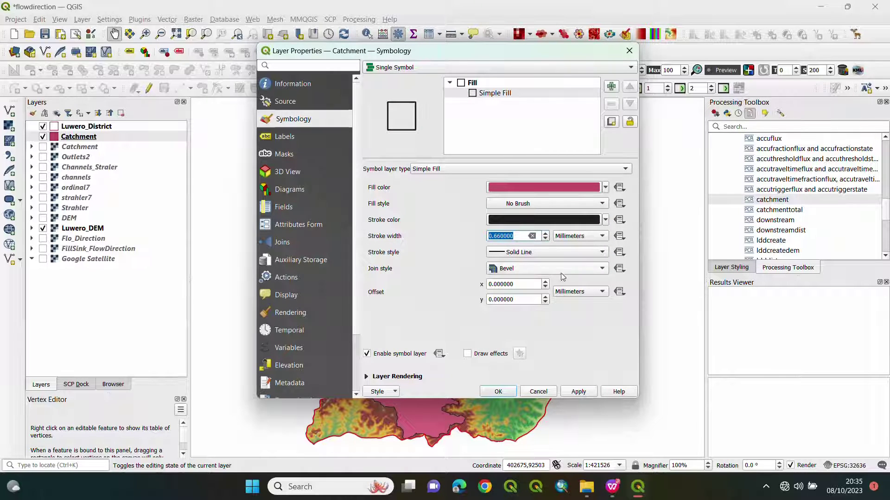
left_click(586, 392)
left_click(504, 392)
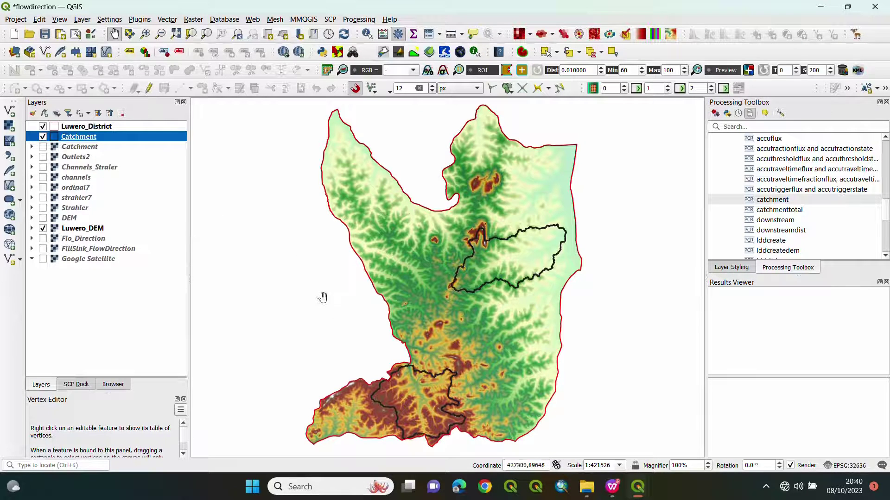
Step: Show the FillSink_FlowDirection and Channels_Straler layers together with Luwero_DEM and the catchment outlines
scroll(379, 373, "up", 1)
left_click_drag(379, 373, 379, 243)
scroll(378, 243, "down", 1)
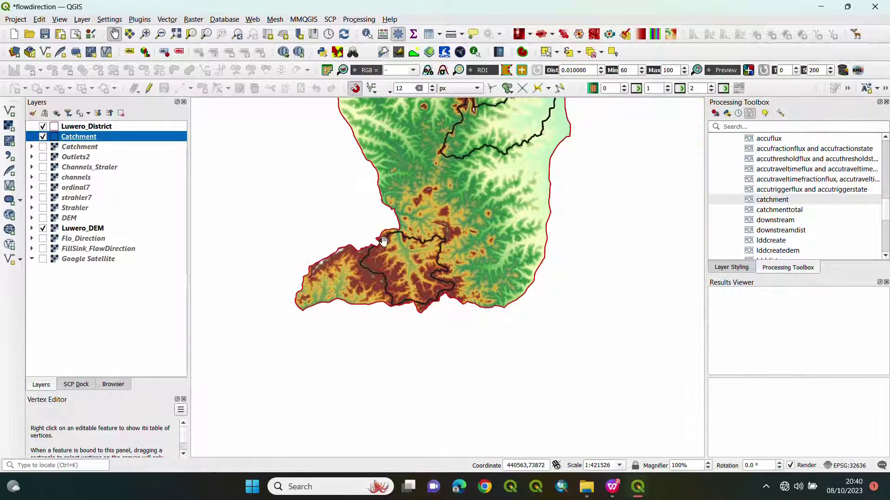
left_click_drag(426, 208, 434, 317)
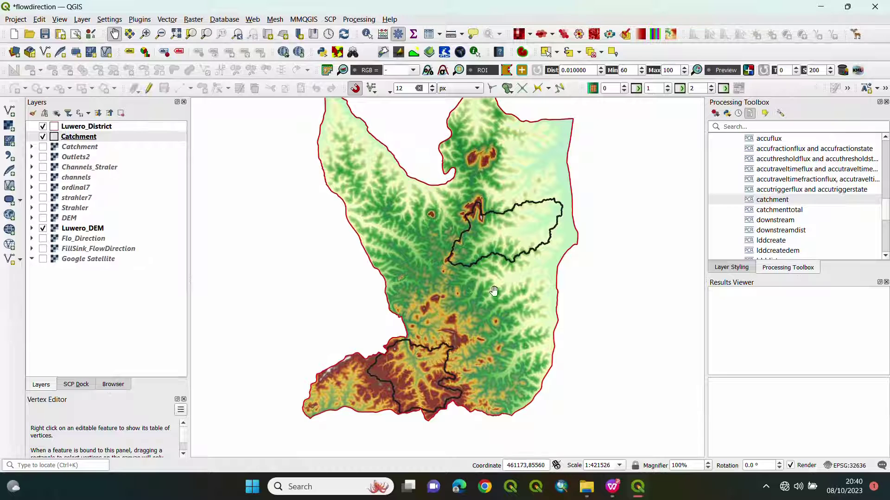
left_click_drag(494, 292, 493, 322)
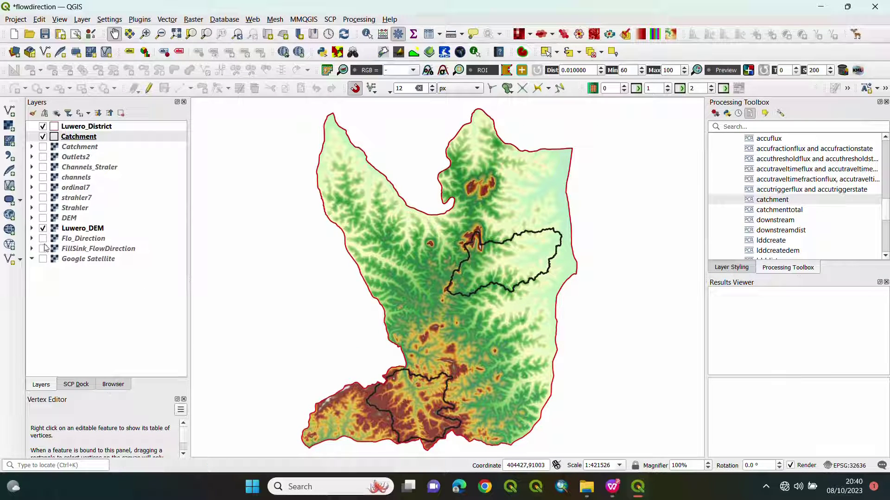
left_click(43, 249)
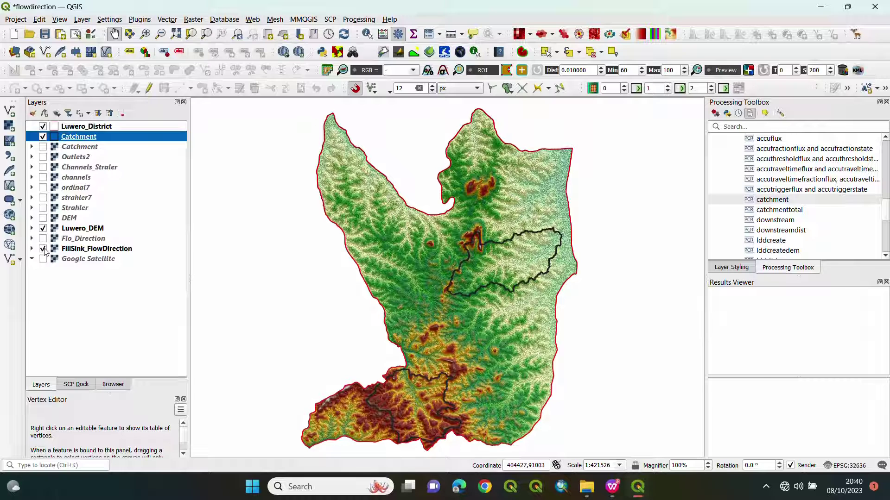
left_click(43, 157)
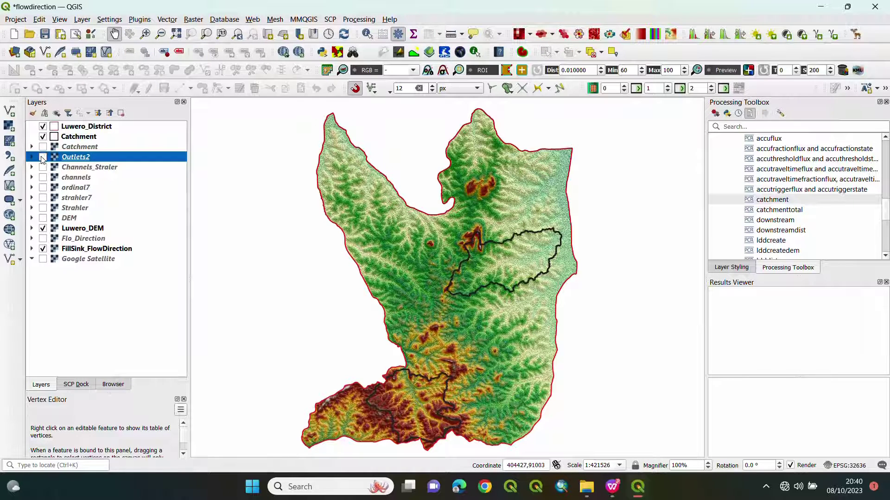
left_click(42, 168)
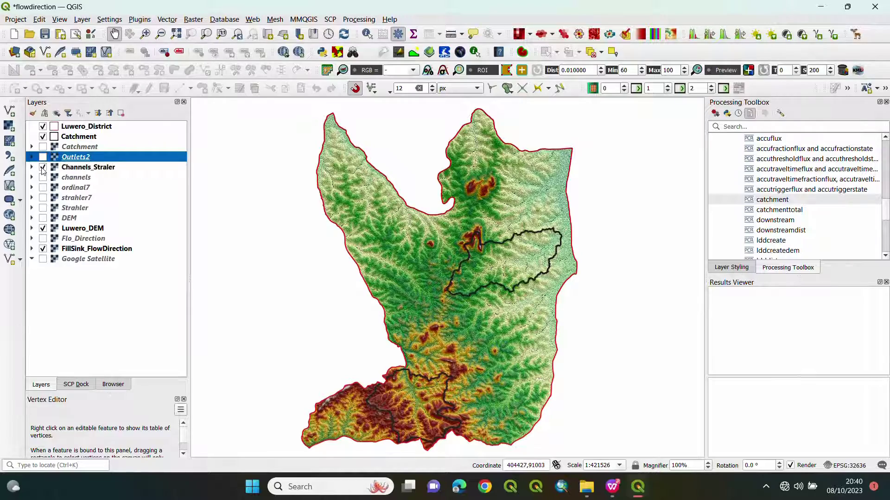
Step: Switch the Catchment polygon layer's symbology from Single Symbol to Inverted Polygons and apply it
scroll(521, 268, "up", 2)
mouse_move(521, 267)
left_mouse_down()
mouse_move(517, 297)
mouse_move(536, 265)
left_mouse_up()
scroll(517, 298, "down", 2)
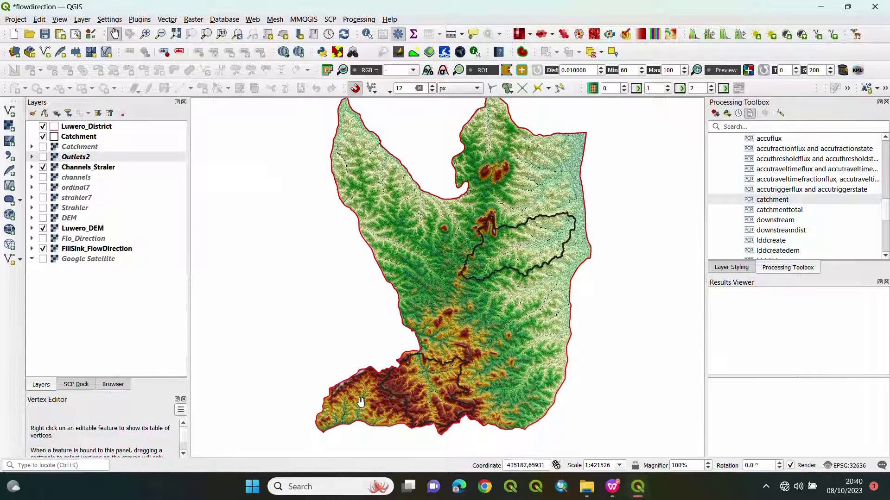
scroll(462, 360, "up", 2)
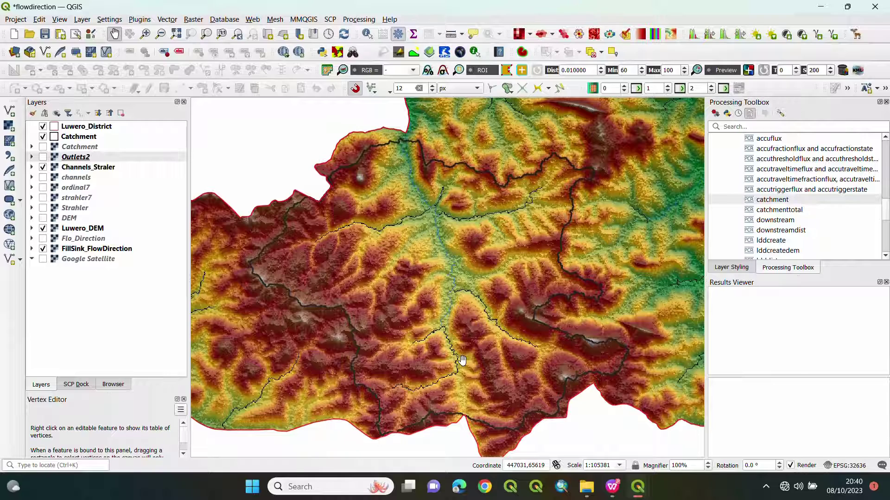
scroll(427, 382, "down", 2)
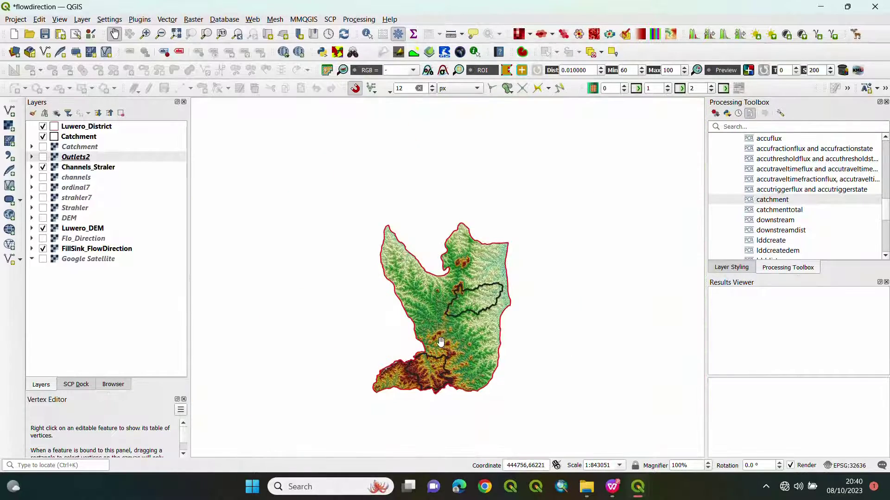
double_click(79, 136)
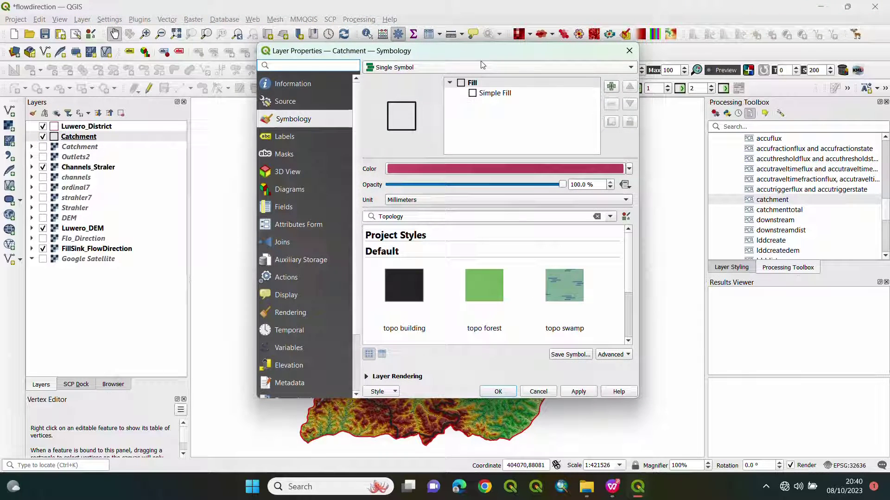
left_click(449, 69)
key("Escape")
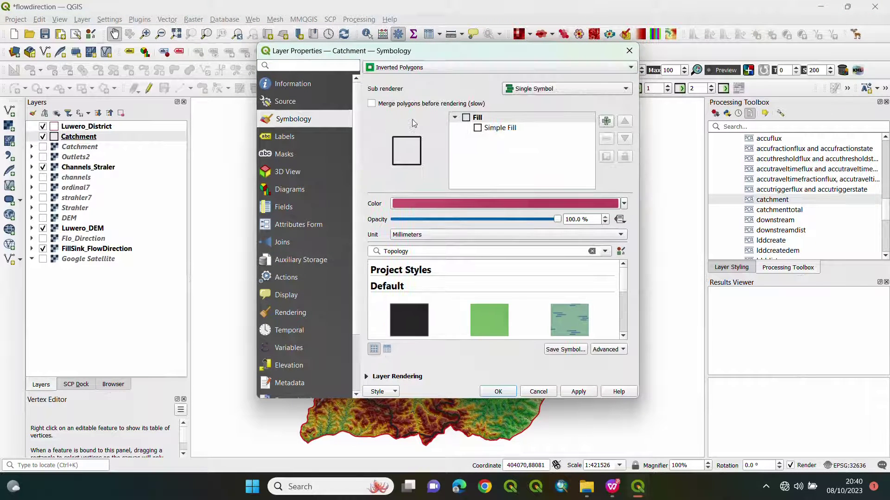
left_click(506, 130)
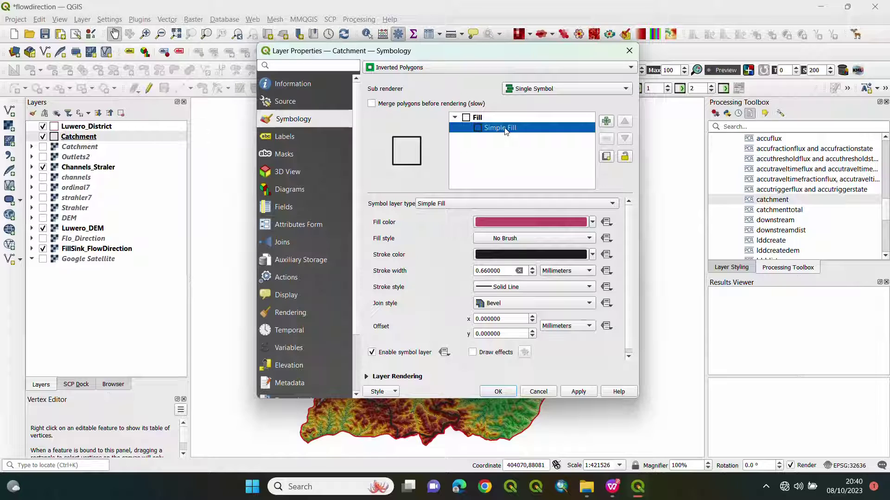
left_click(578, 392)
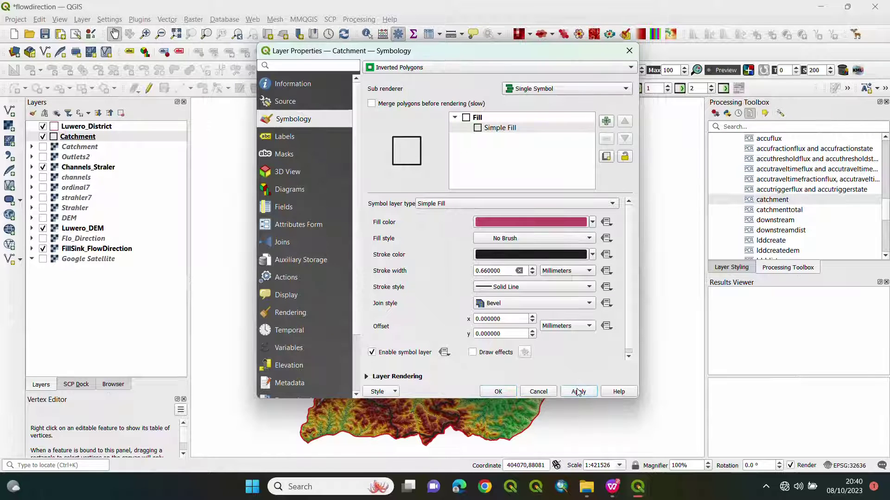
Step: Give the Catchment layer's Simple Fill the Solid fill style with fill colour #fff9f9 and apply the symbology
left_click(502, 240)
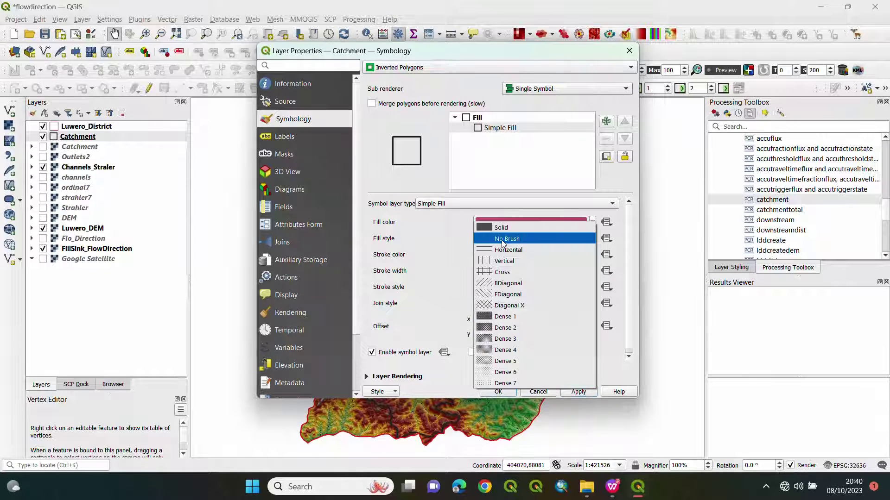
left_click(505, 229)
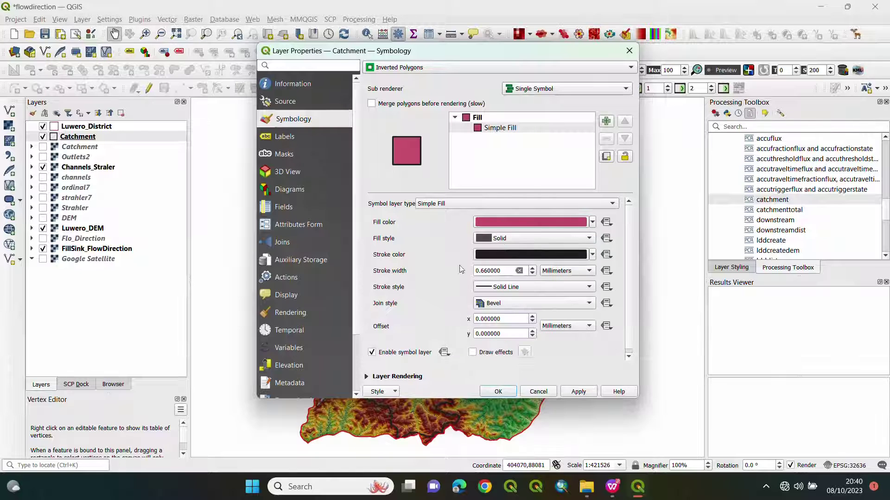
left_click(517, 223)
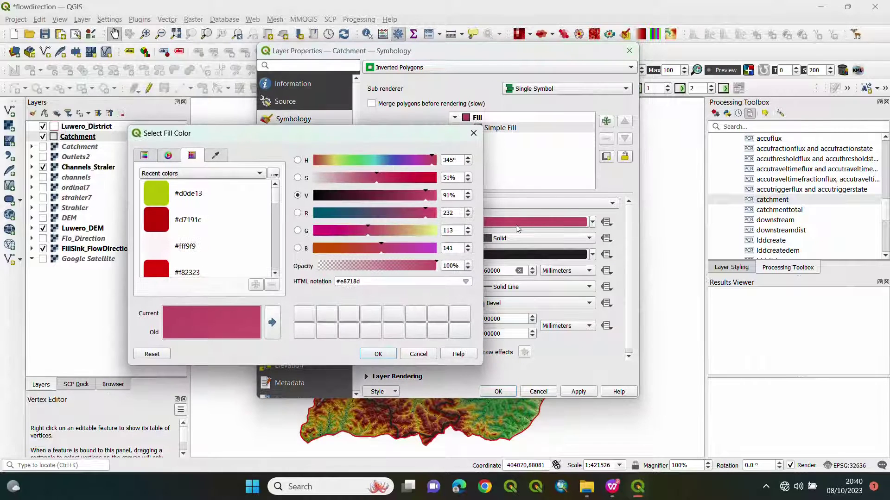
left_click(157, 246)
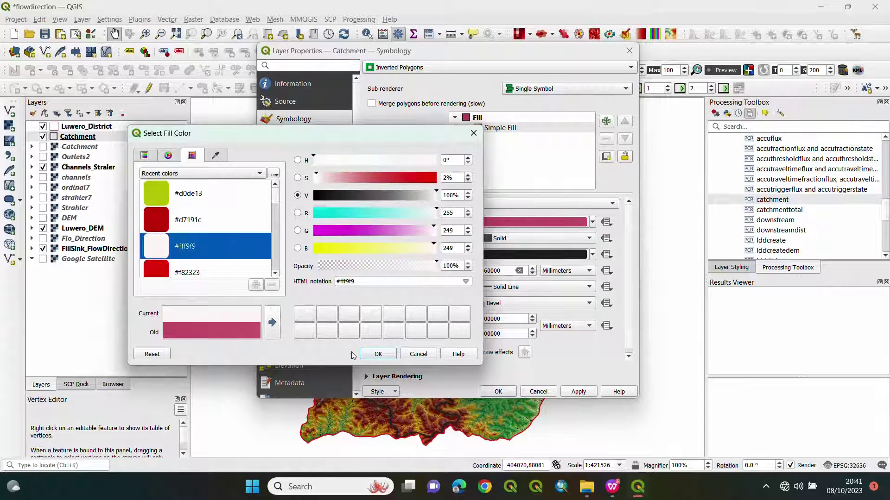
left_click(378, 354)
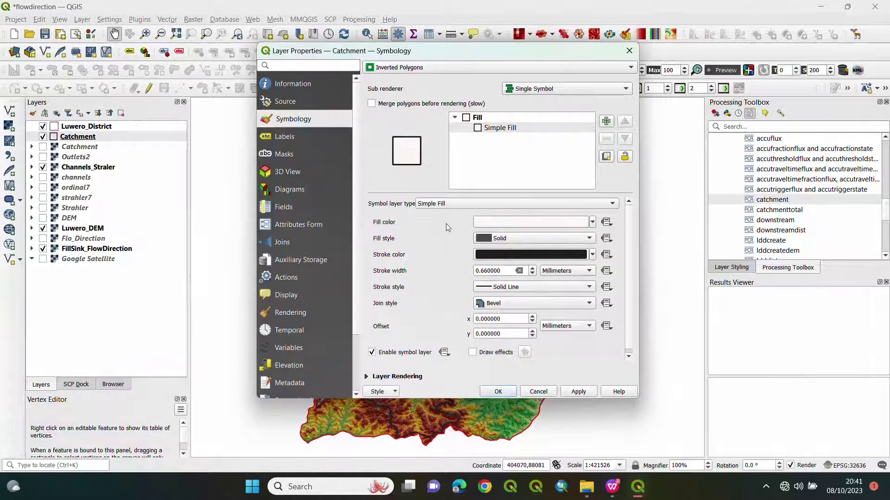
left_click(570, 392)
left_click(511, 394)
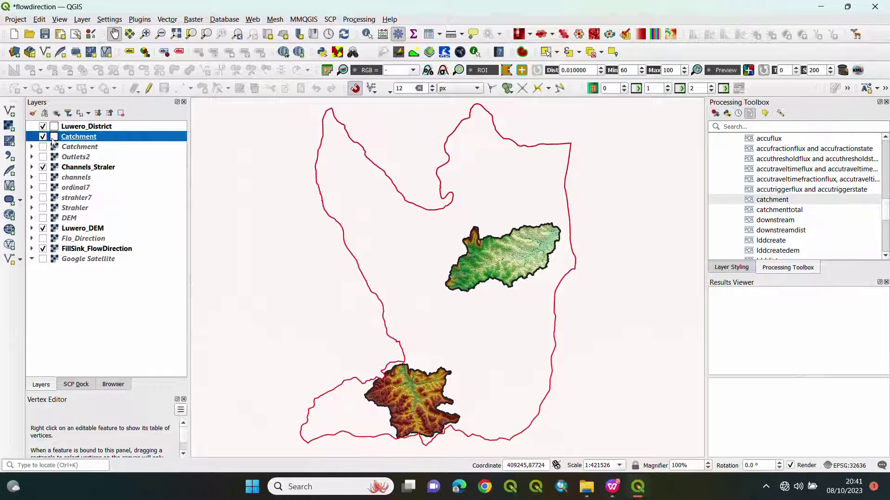
Step: Hide the Luwero_District boundary and examine the channels and relief inside each of the two catchments
left_click(43, 127)
scroll(528, 241, "up", 2)
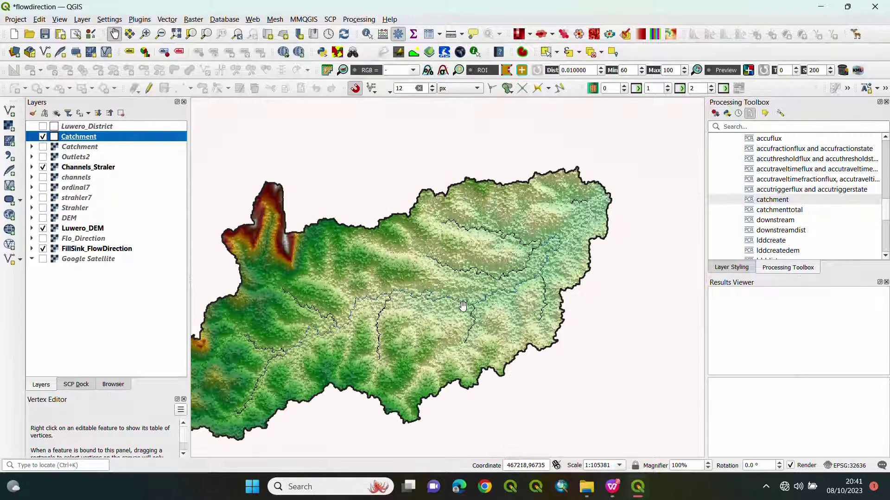
left_click_drag(460, 308, 533, 273)
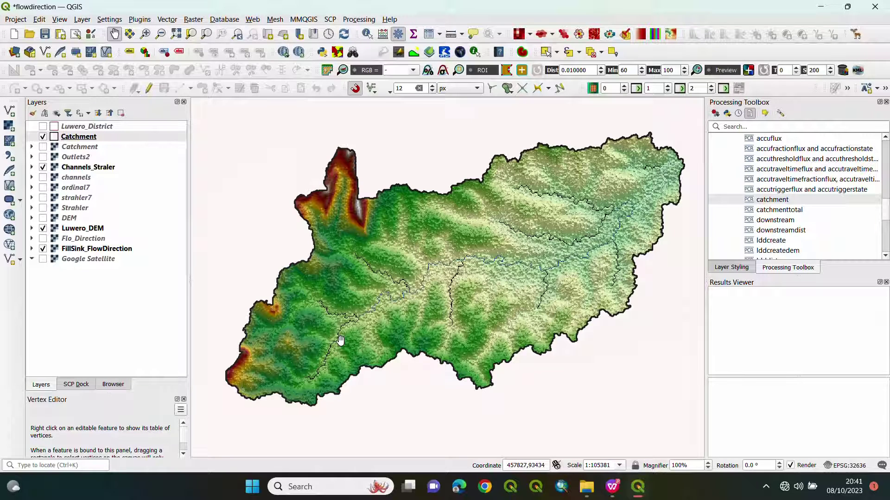
scroll(537, 254, "down", 2)
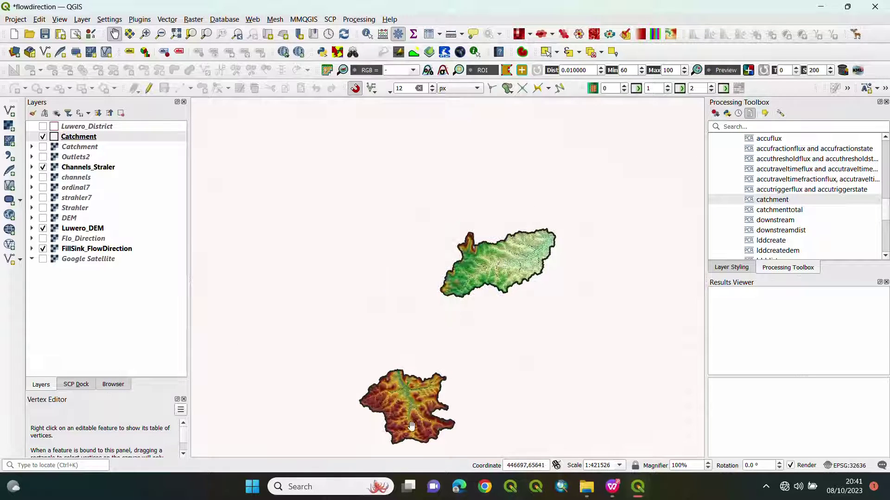
scroll(411, 425, "up", 2)
left_click_drag(425, 387, 434, 298)
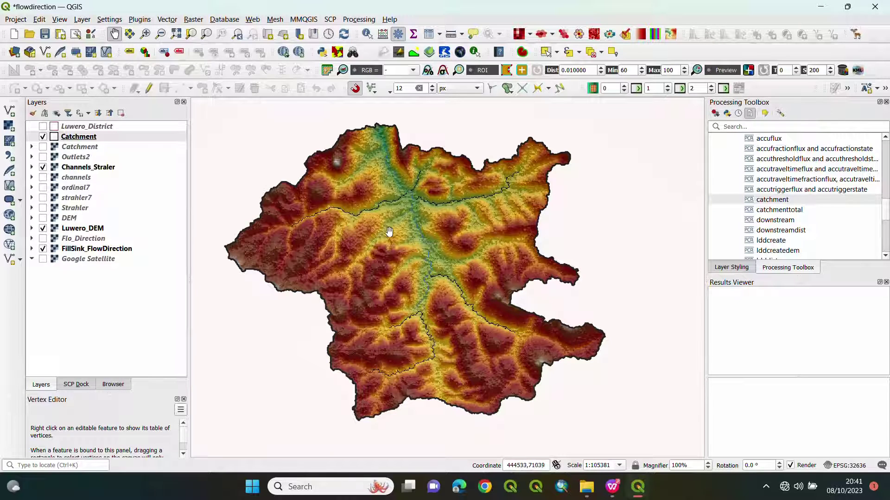
scroll(411, 220, "up", 1)
scroll(432, 260, "down", 1)
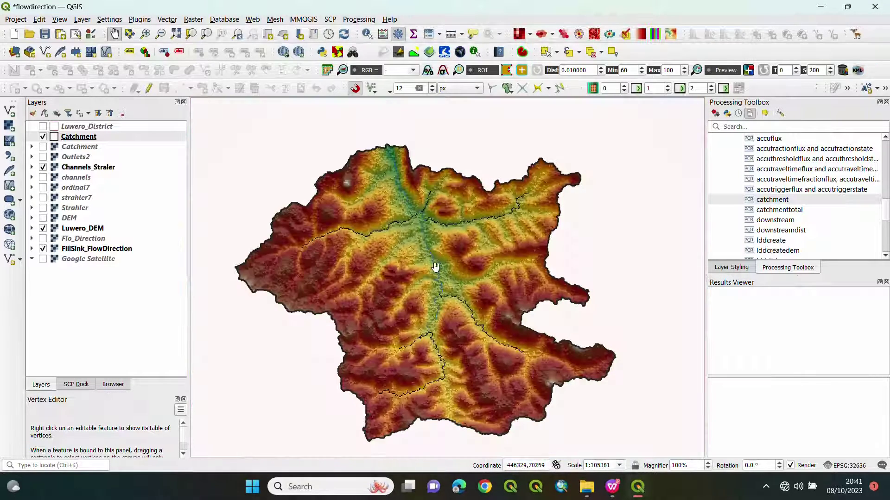
scroll(515, 218, "up", 1)
scroll(496, 225, "down", 1)
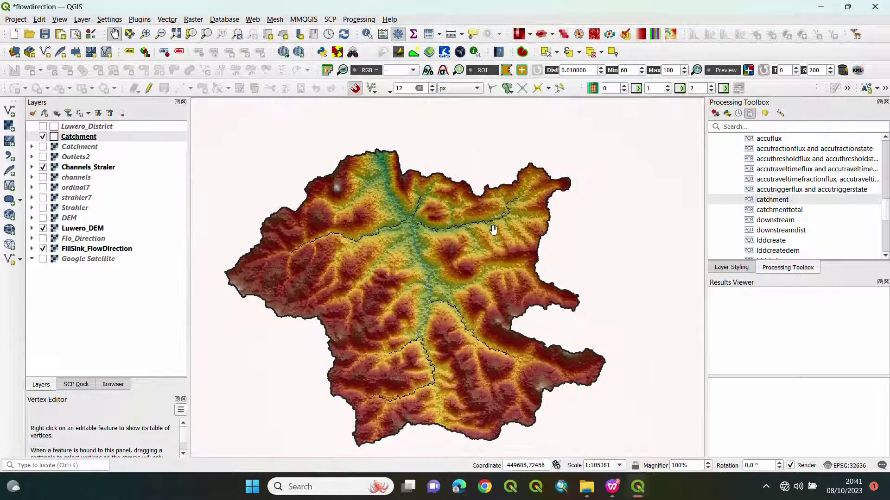